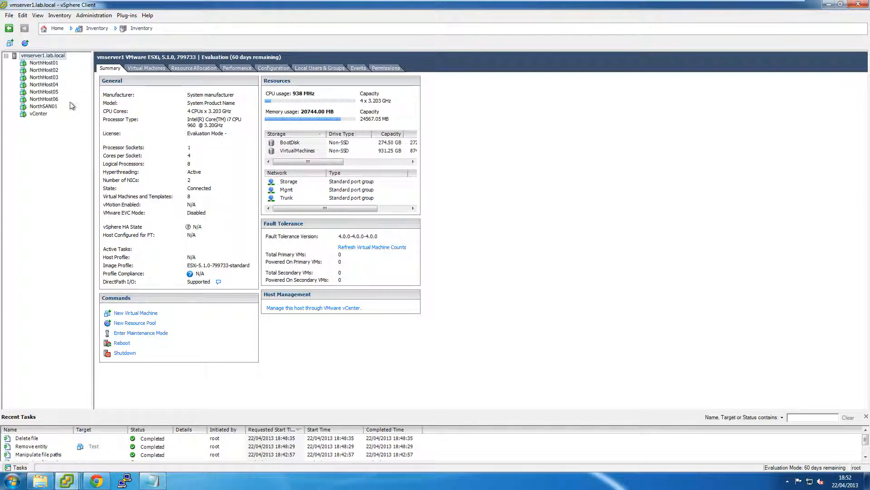
Start a custom virtual machine on the vmserver1.lab.local host and name it NorthHost07.
right_click(62, 59)
left_click(75, 61)
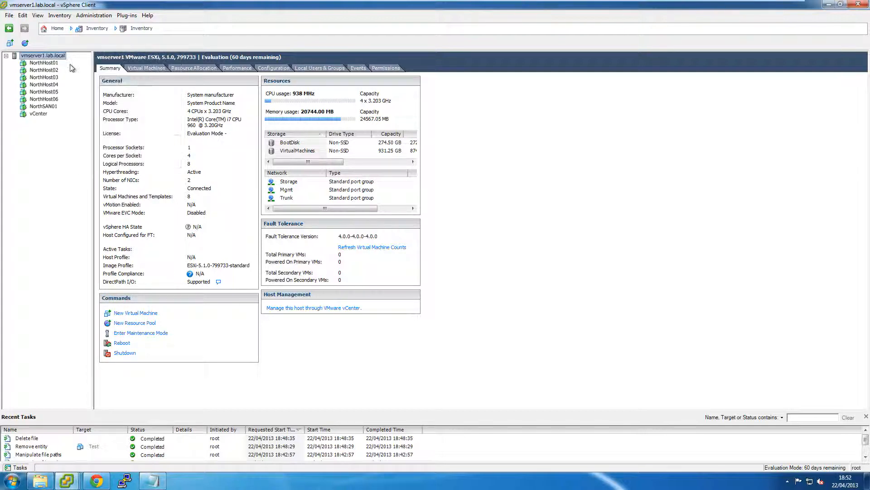
left_click(379, 170)
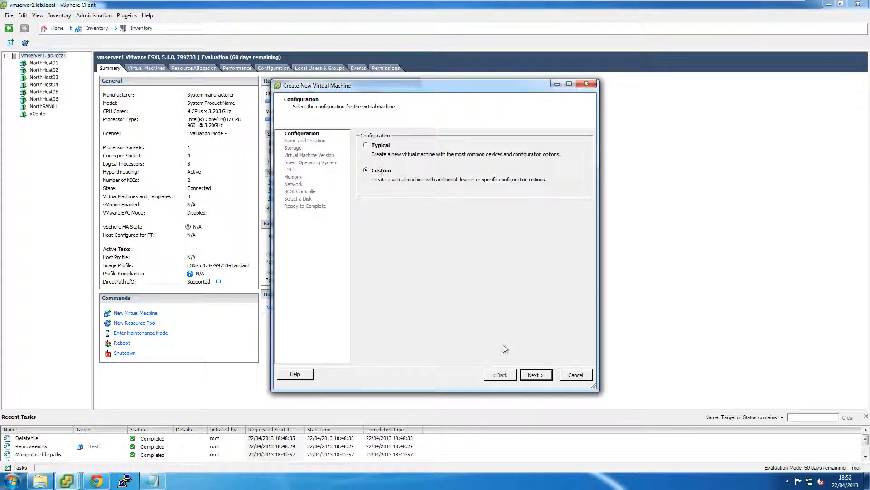
left_click(528, 372)
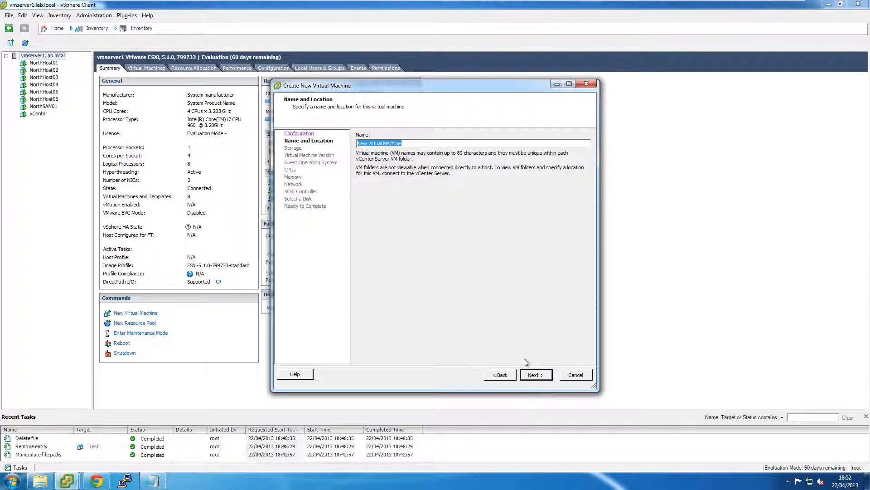
type("NorthHost07")
left_click(535, 376)
Store the virtual machine on the VirtualMachines datastore and accept Virtual Machine Version 8.
left_click(381, 162)
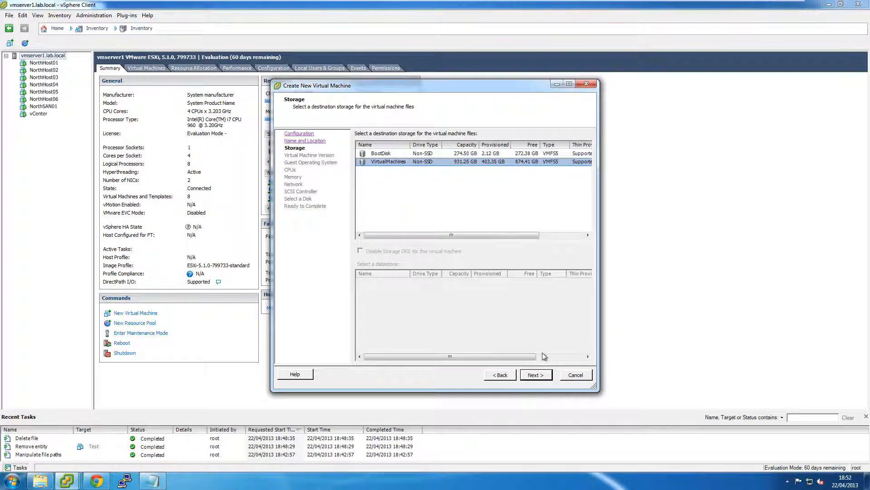
left_click(544, 378)
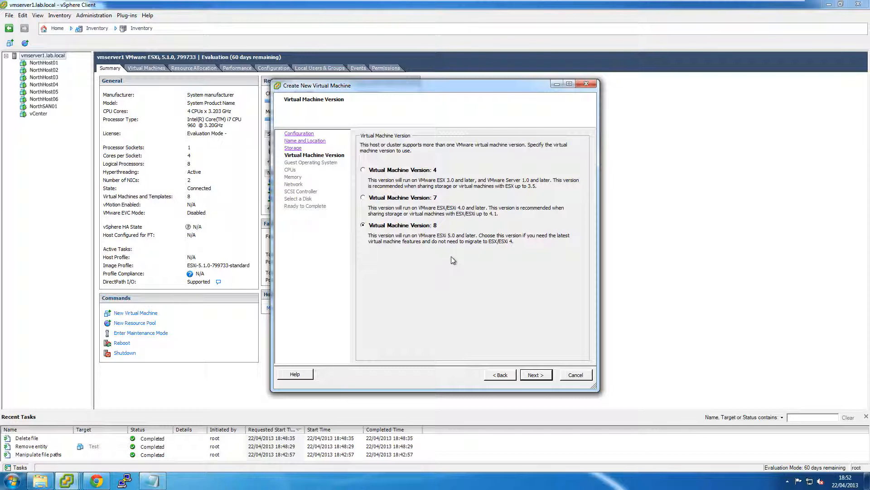
left_click(533, 375)
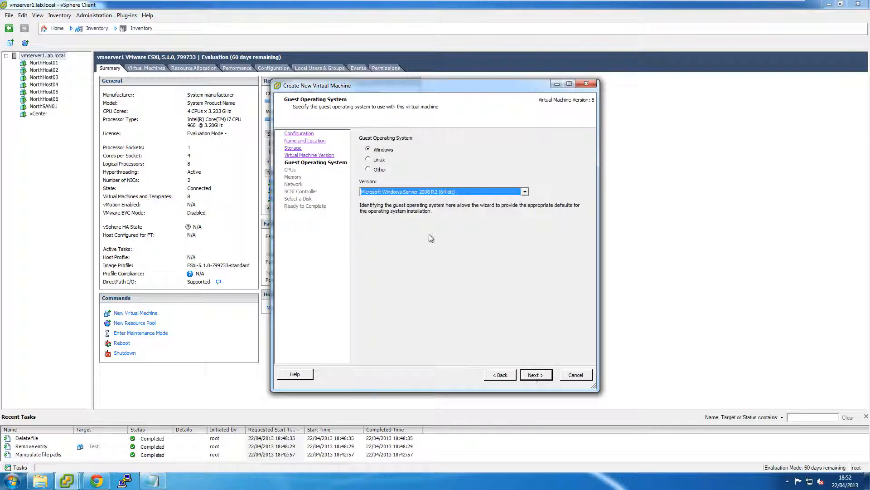
Set the guest operating system to Other with the version Other (64-bit).
left_click(367, 169)
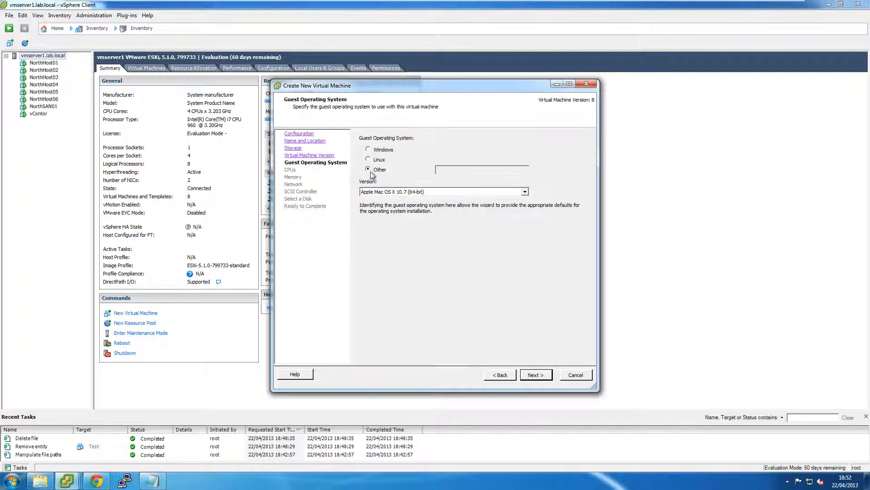
left_click(376, 191)
left_click(388, 312)
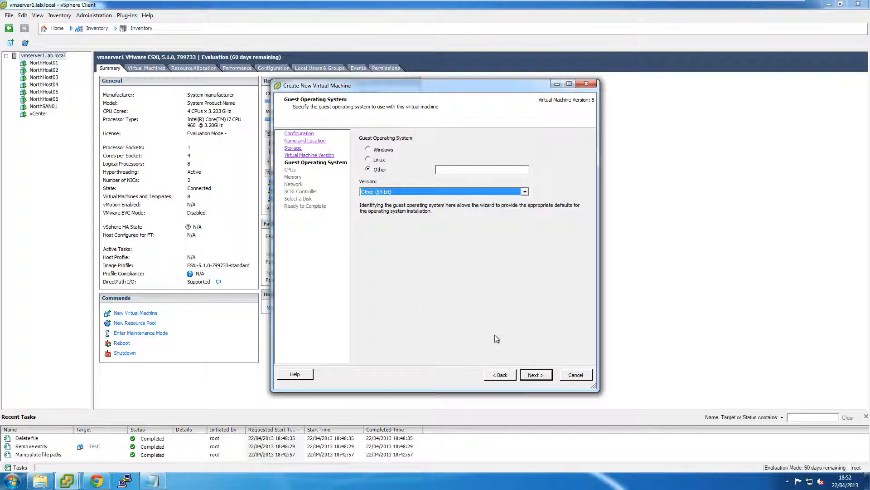
left_click(530, 375)
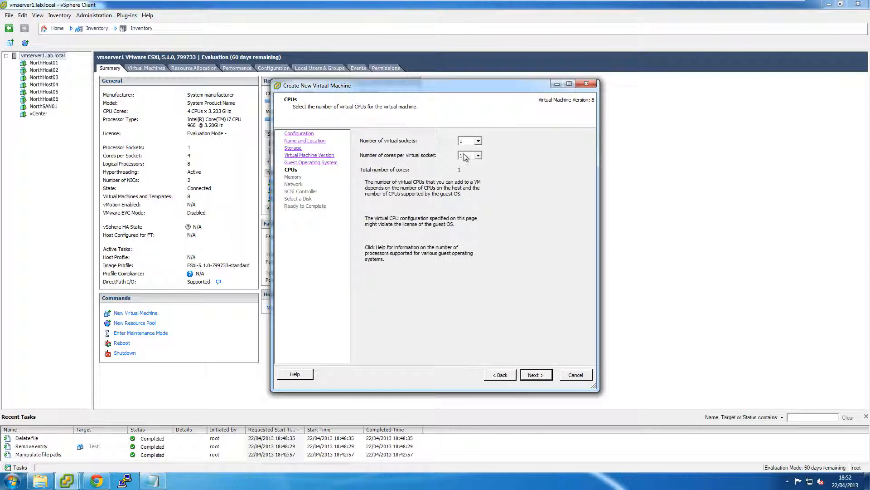
Give the virtual machine one virtual socket with 2 cores per socket.
left_click(465, 157)
left_click(467, 169)
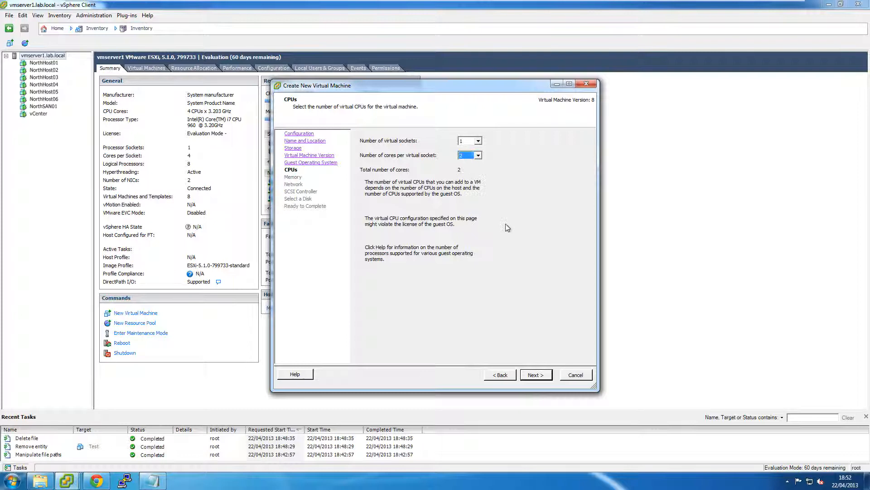
left_click(535, 374)
Set the virtual machine's memory size to 2 GB.
left_click(482, 144)
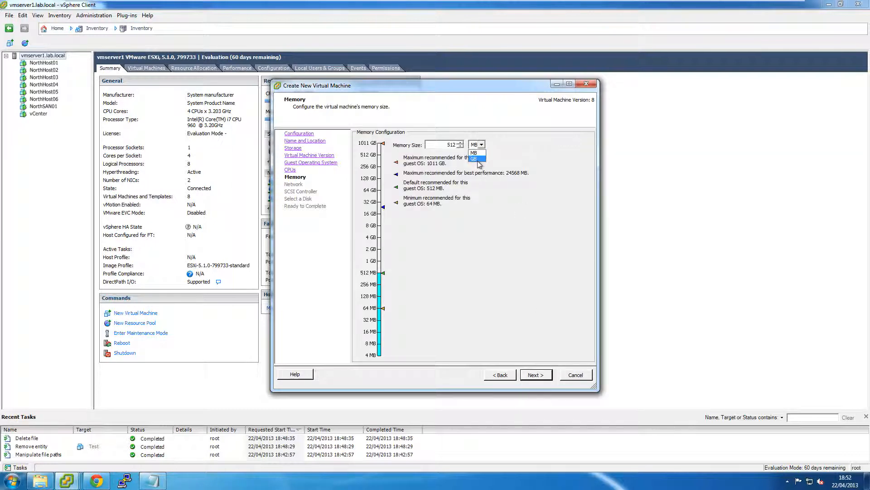
left_click(475, 159)
left_click(460, 143)
left_click(542, 374)
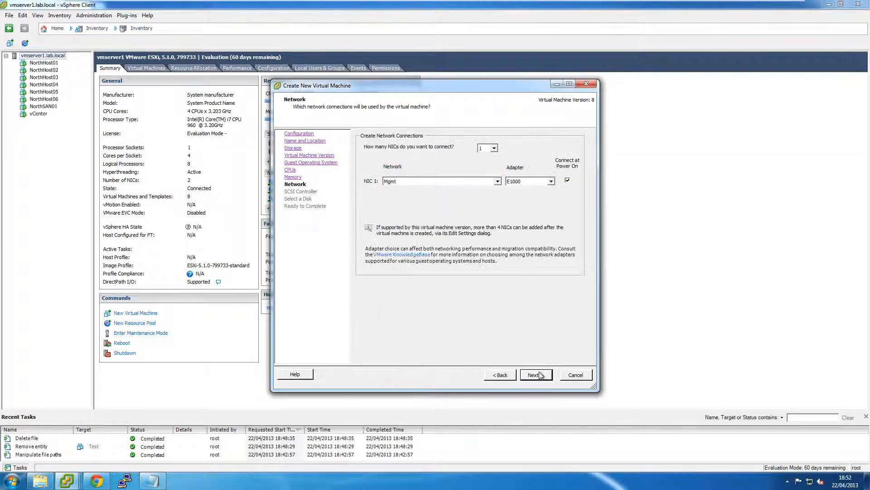
Connect the single NIC to the Trunk network, keeping the E1000 adapter type.
left_click(452, 181)
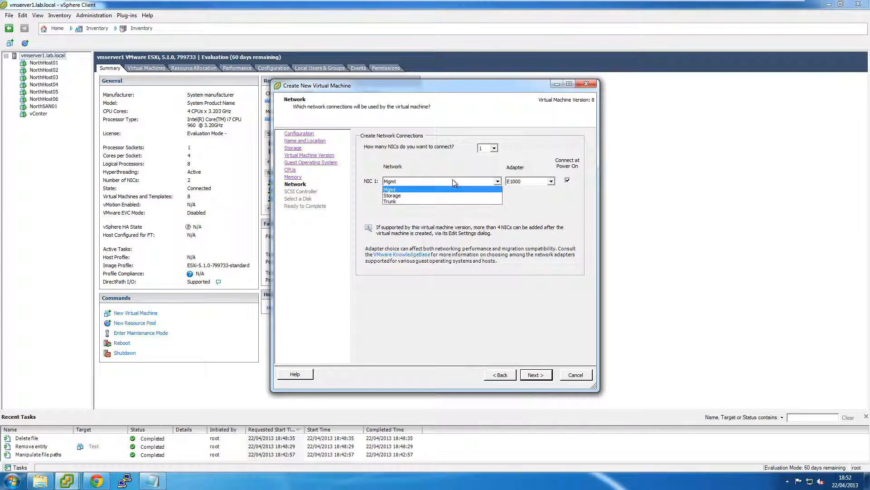
left_click(452, 202)
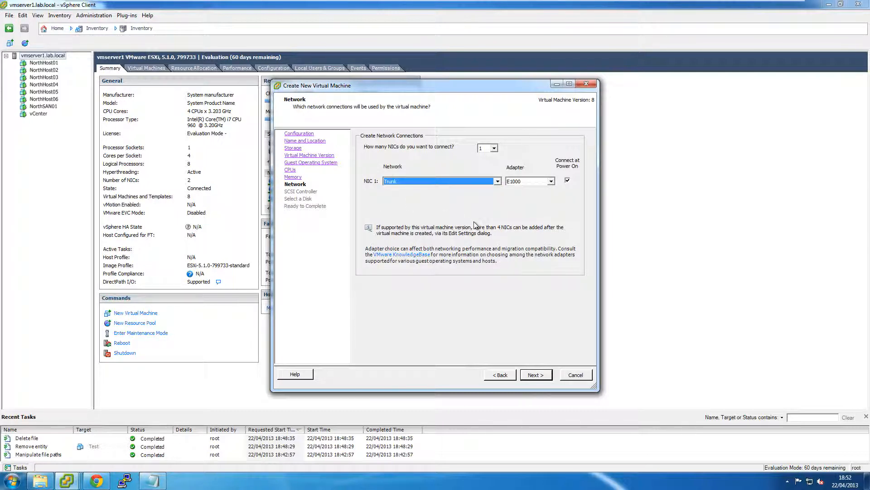
left_click(495, 149)
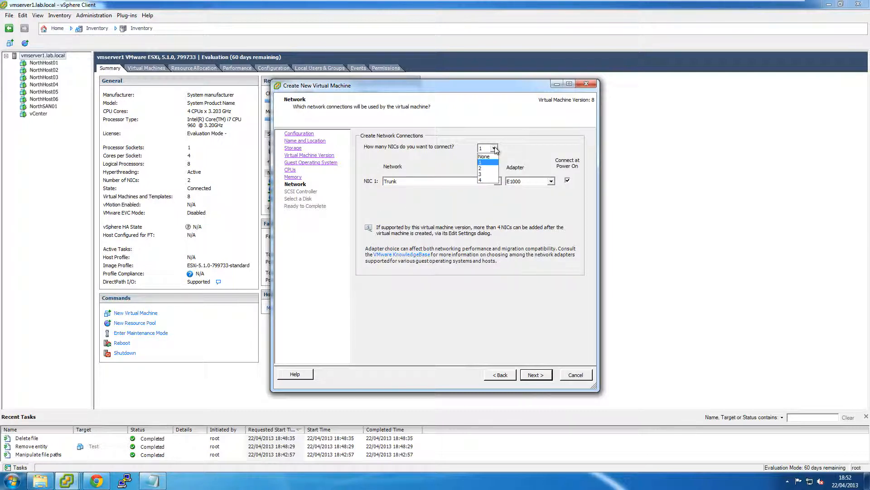
left_click(495, 204)
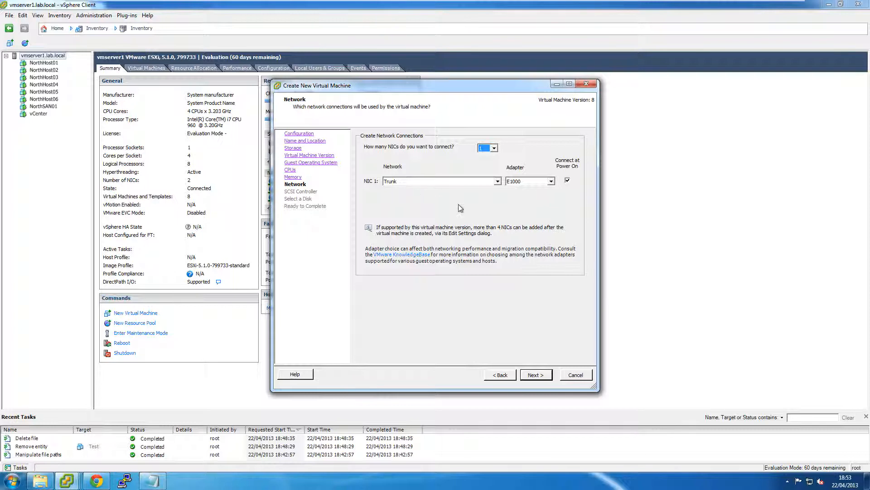
left_click(551, 182)
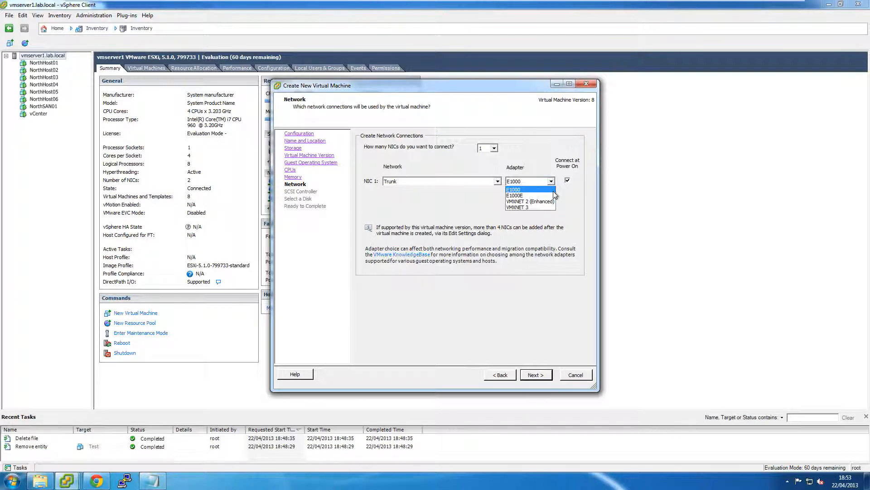
left_click(529, 190)
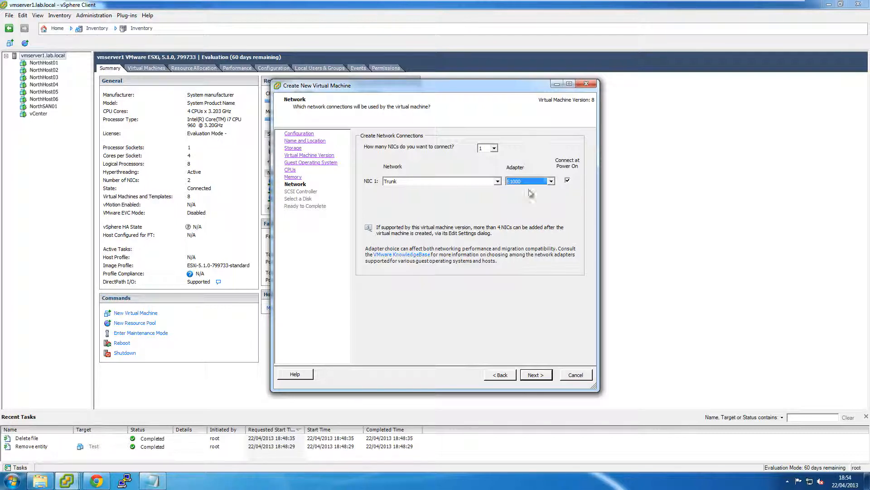
left_click(533, 376)
Accept the default SCSI controller and create a new 8 GB virtual disk with thin provisioning, stored with the virtual machine.
left_click(533, 375)
left_click(533, 375)
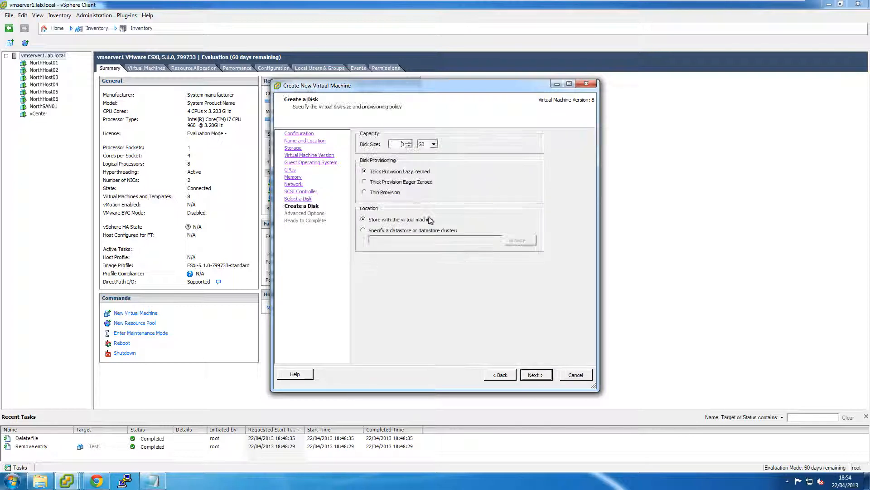
left_click(384, 193)
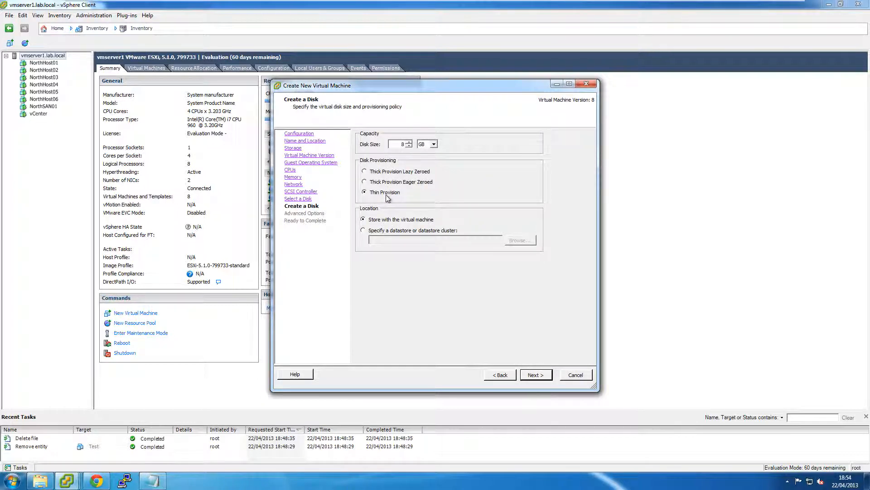
left_click(536, 375)
left_click(536, 376)
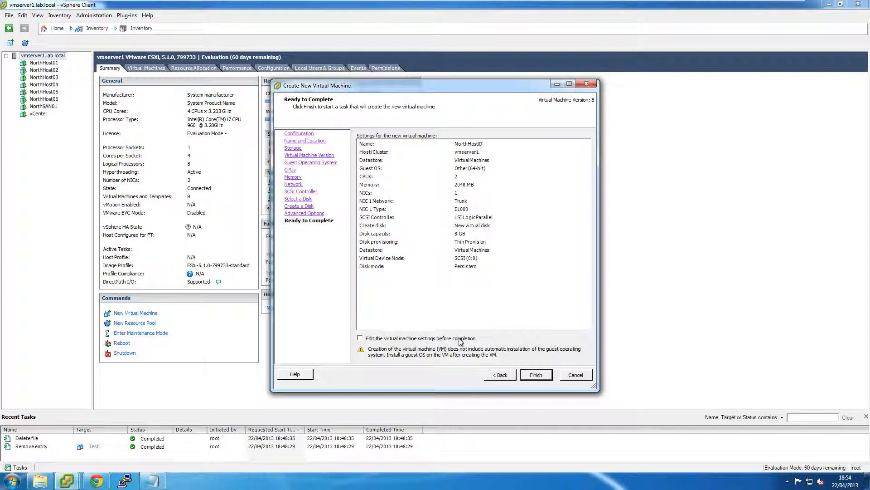
Choose to edit the virtual machine settings before completion and remove the new floppy drive.
left_click(462, 339)
left_click(535, 374)
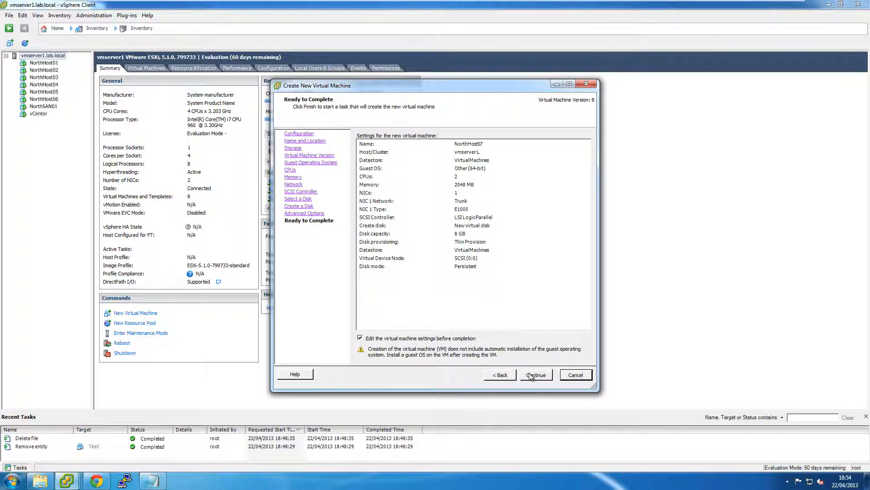
left_click(326, 189)
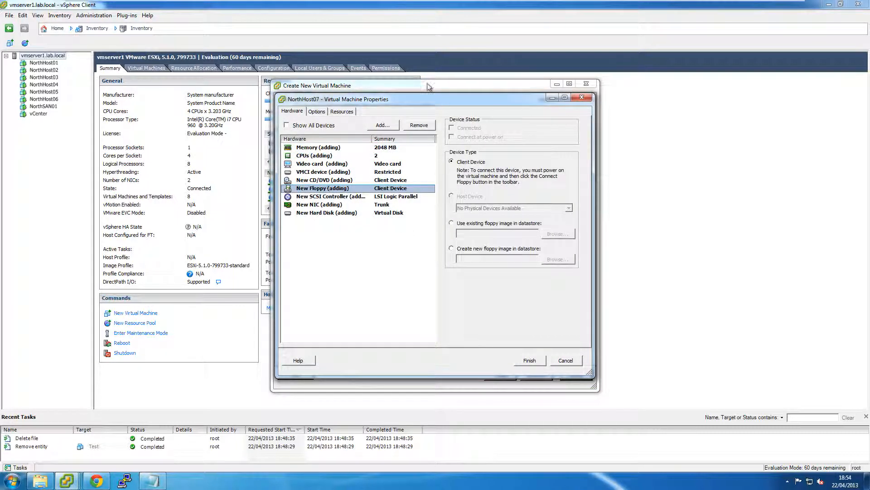
left_click(420, 126)
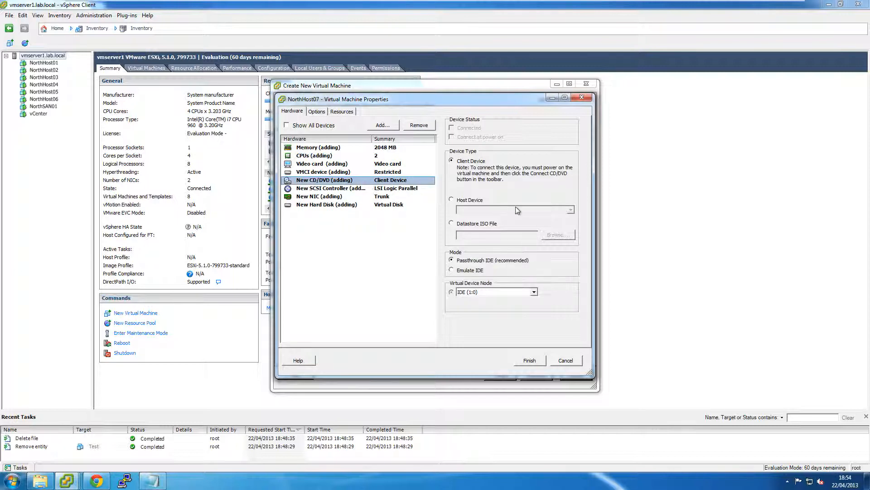
Attach the 292 MB VMware-VMvisor installer ISO from the BootDisk datastore to the CD/DVD drive, connected at power on, and finish creating the virtual machine.
left_click(477, 224)
left_click(542, 233)
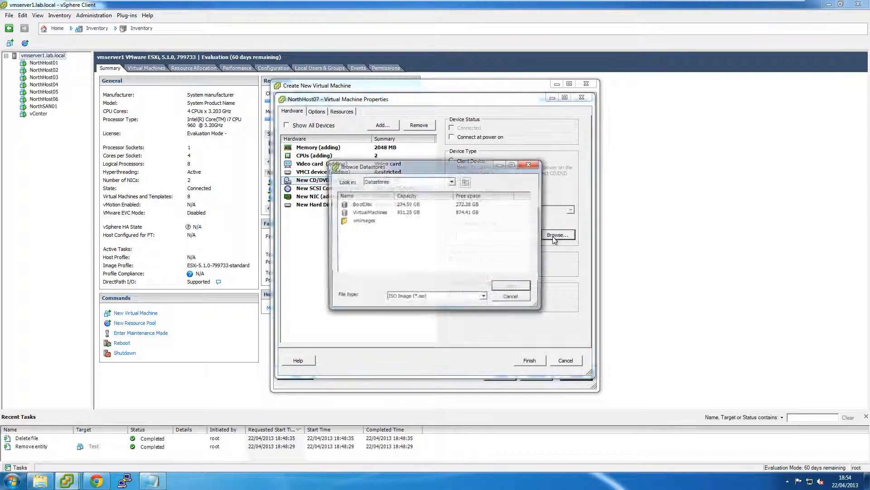
double_click(368, 207)
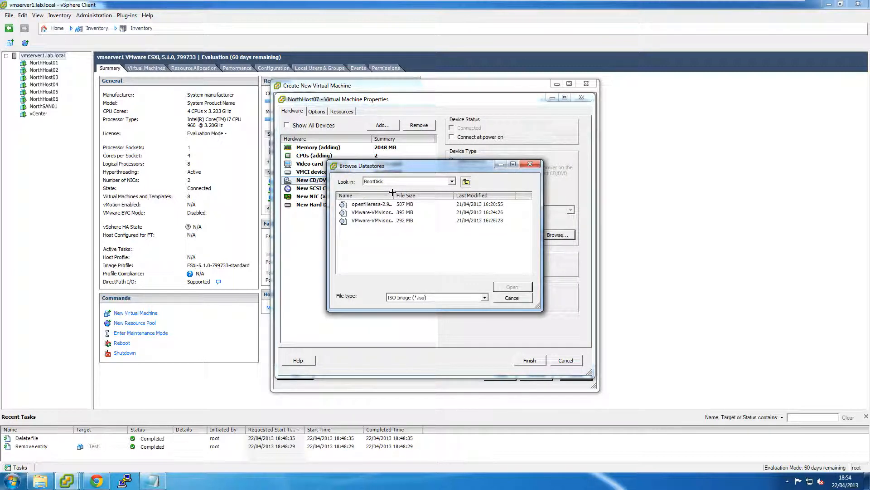
double_click(414, 221)
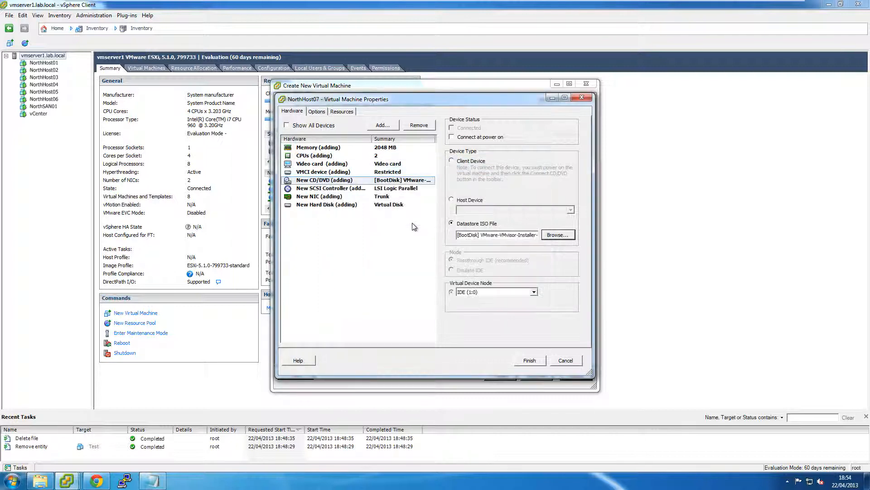
left_click(452, 137)
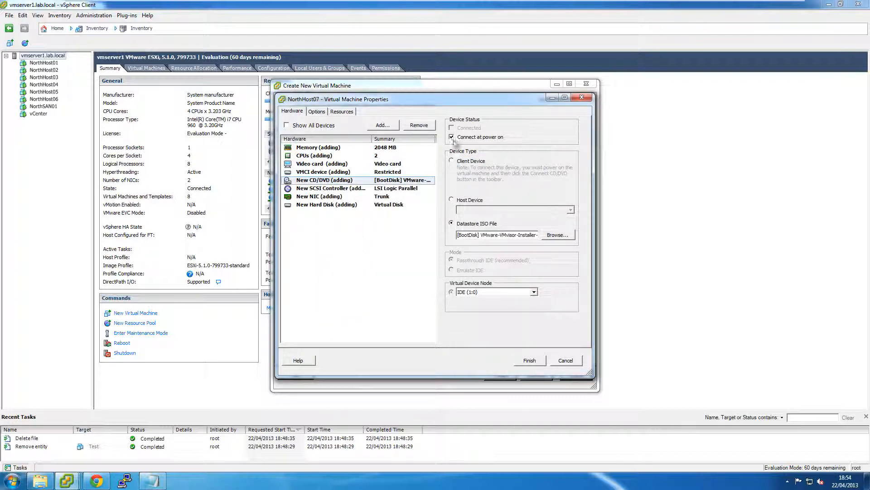
left_click(529, 360)
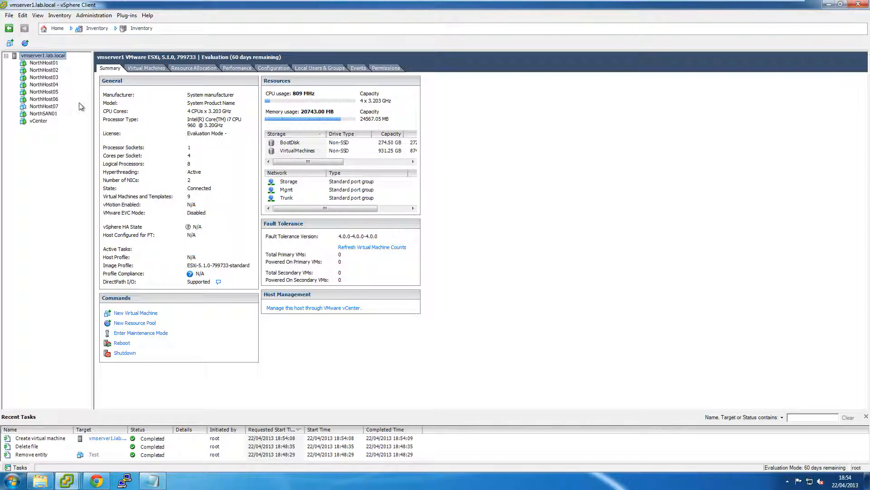
Open NorthHost07's general options and examine the VMware ESX entries among the guest operating system versions.
right_click(49, 107)
left_click(72, 151)
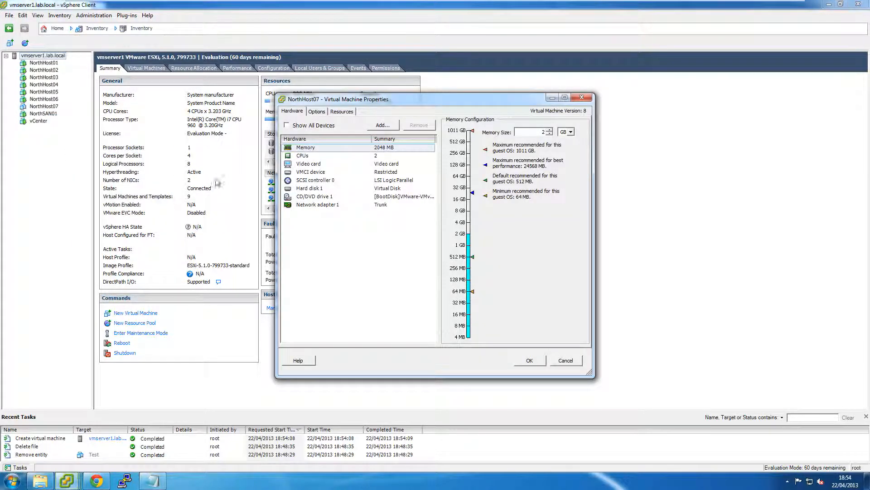
left_click(317, 111)
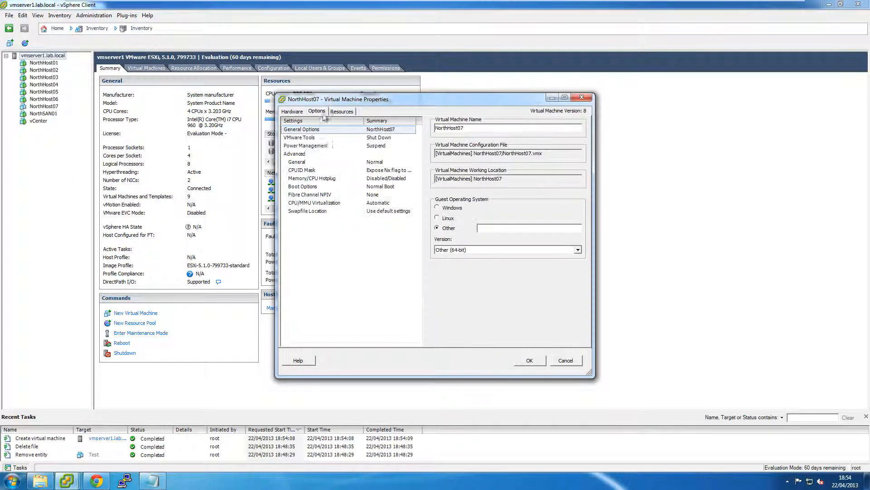
left_click(578, 250)
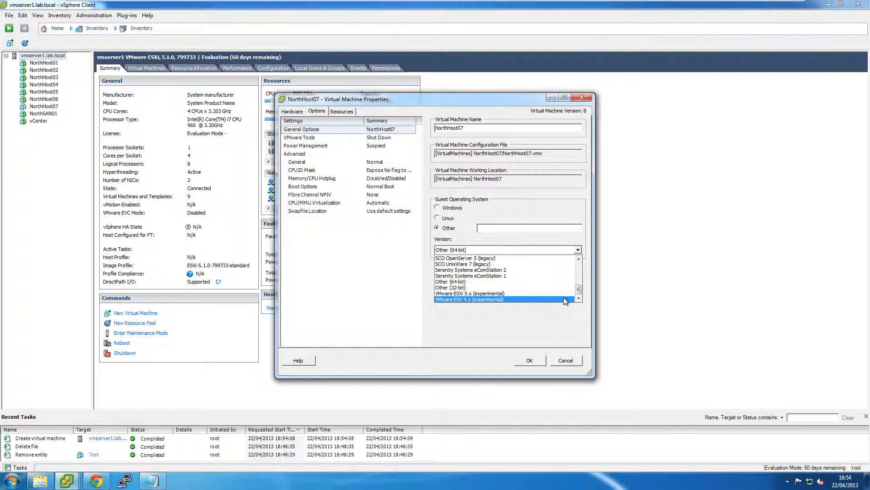
key("Up")
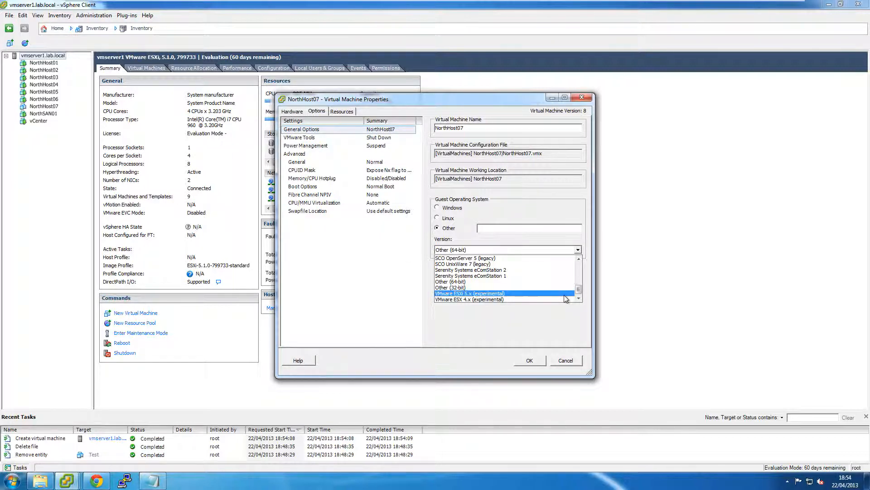
key("Down")
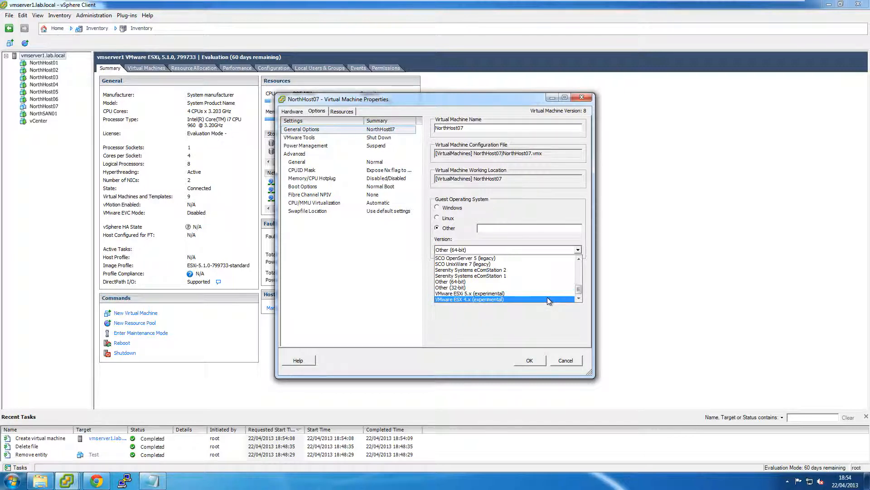
left_click(539, 311)
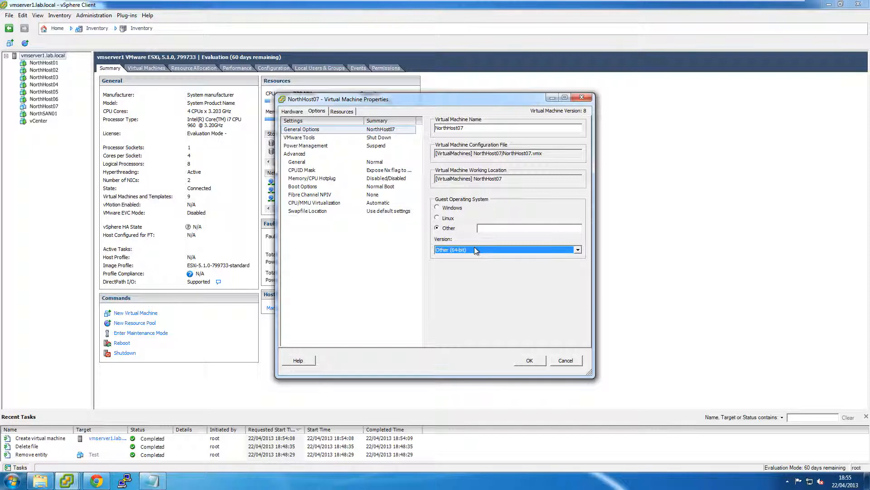
Set NorthHost07's guest operating system version to VMware ESXi 5.x (experimental) and apply the settings.
left_click(475, 248)
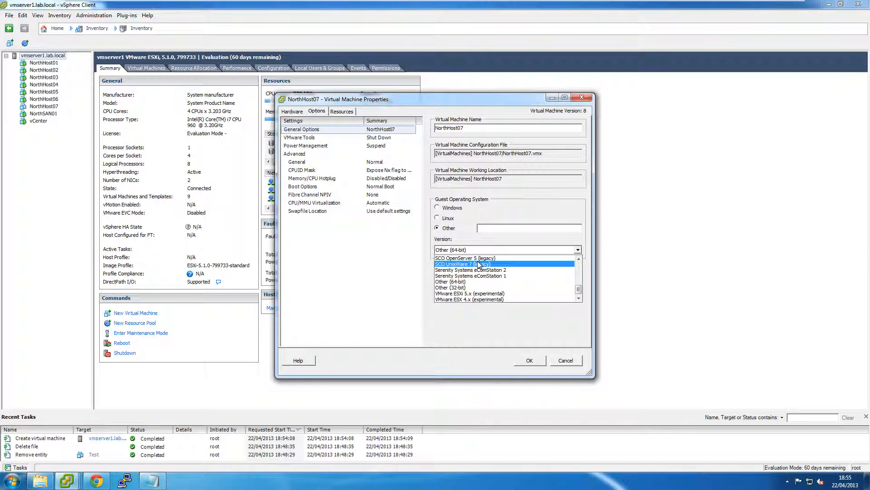
left_click(474, 295)
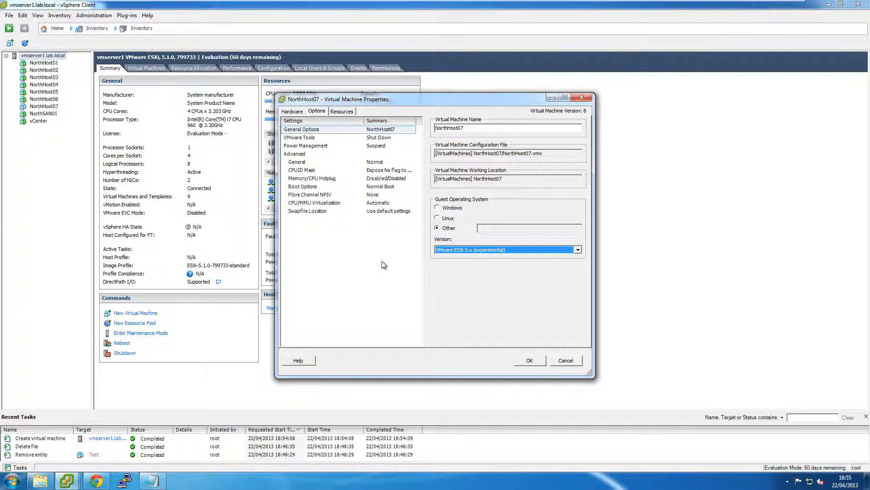
left_click(528, 360)
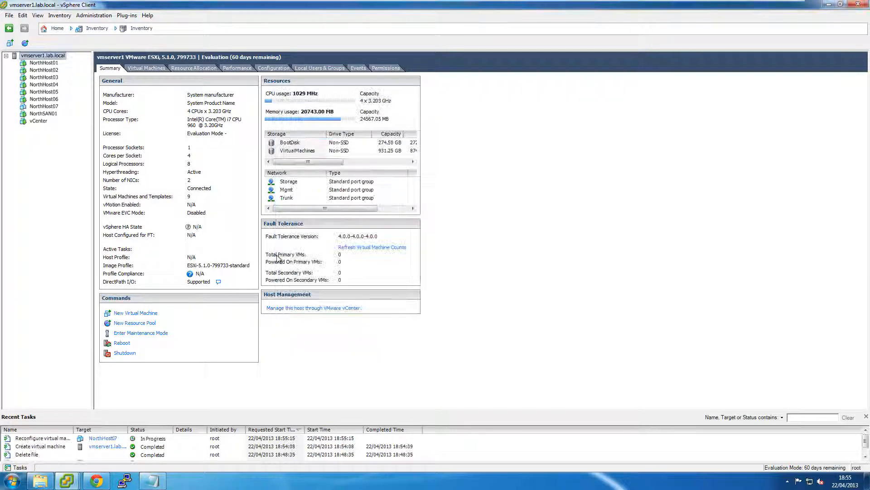
Reopen NorthHost07's settings, examine the adapter types offered for an additional Ethernet adapter, and leave without adding any hardware.
right_click(45, 107)
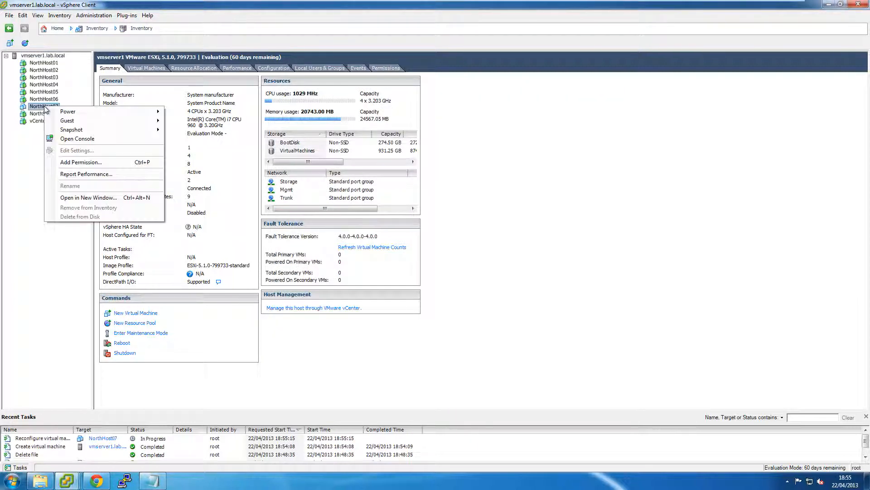
left_click(22, 157)
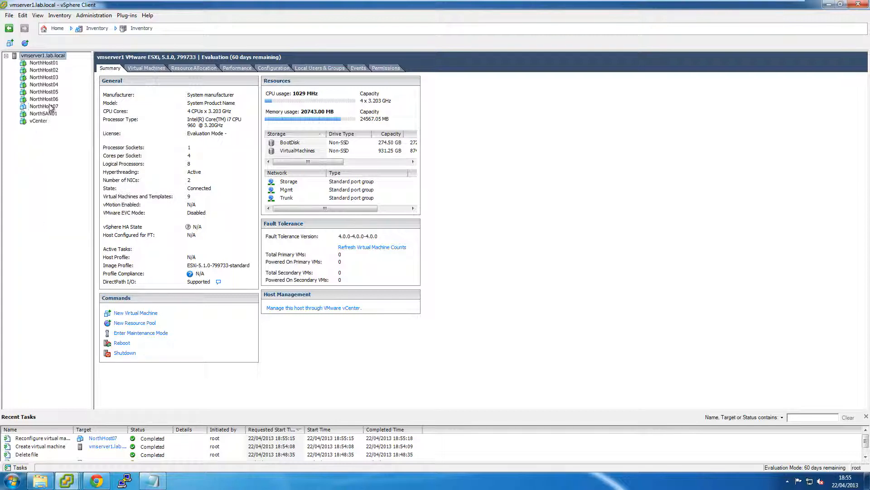
left_click(45, 106)
right_click(45, 107)
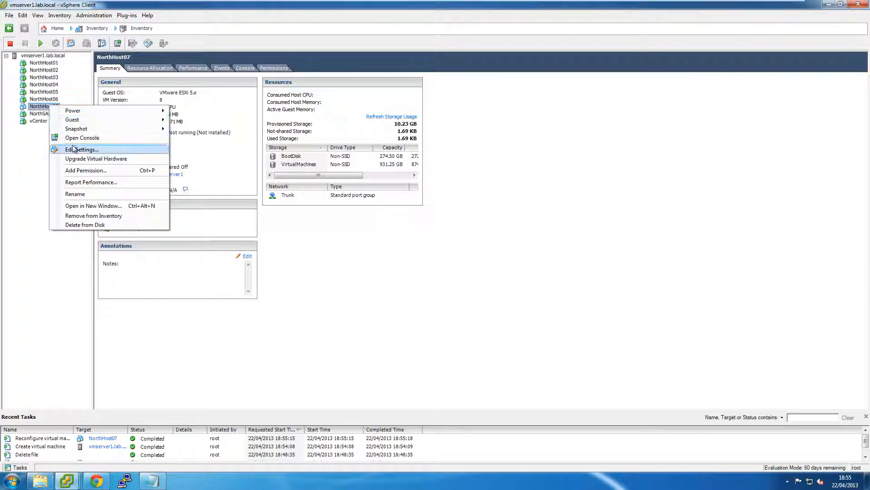
left_click(397, 250)
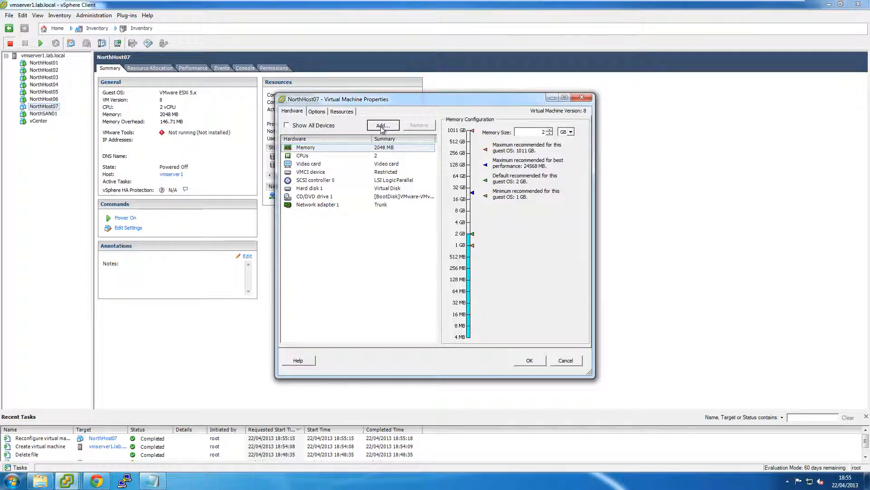
left_click(382, 126)
left_click(400, 243)
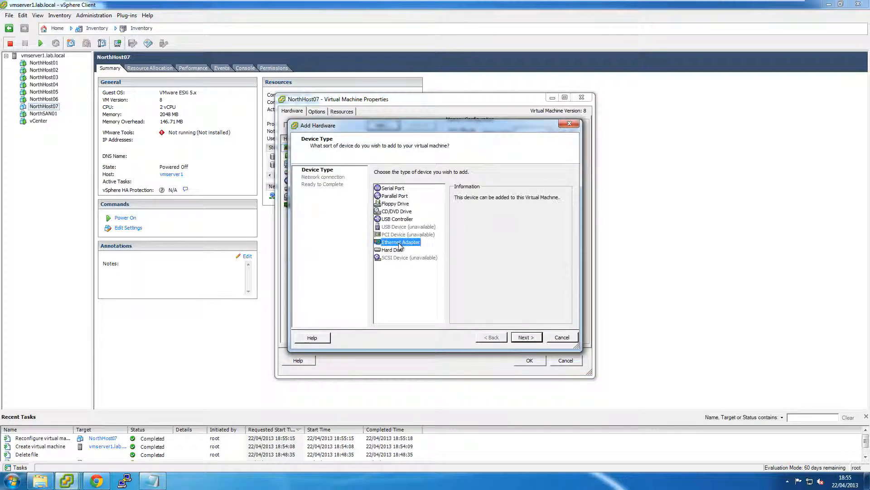
left_click(526, 338)
left_click(456, 178)
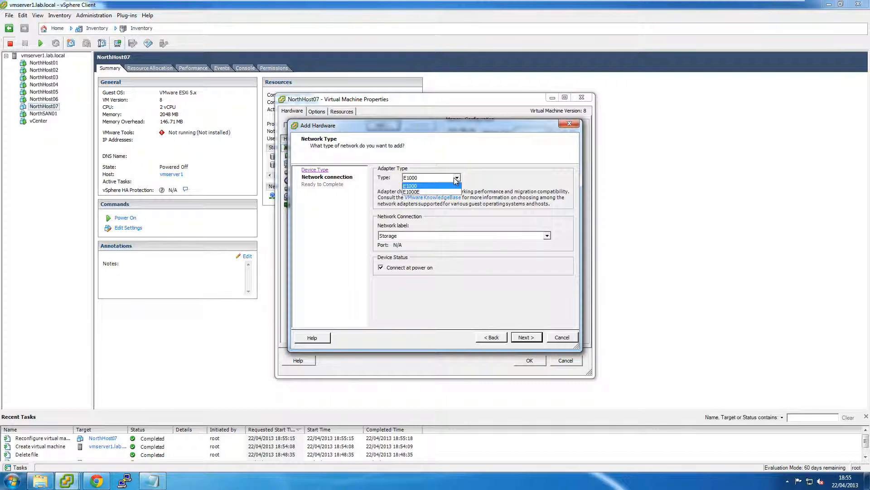
left_click(456, 179)
left_click(562, 338)
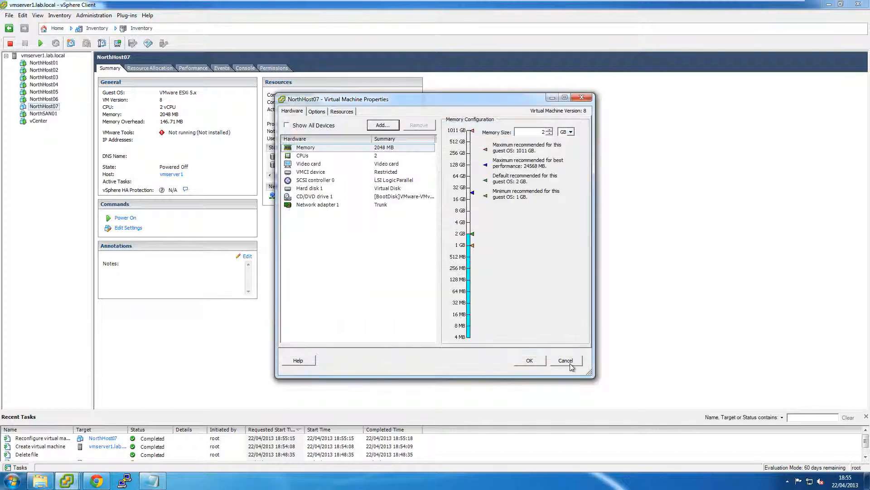
left_click(565, 361)
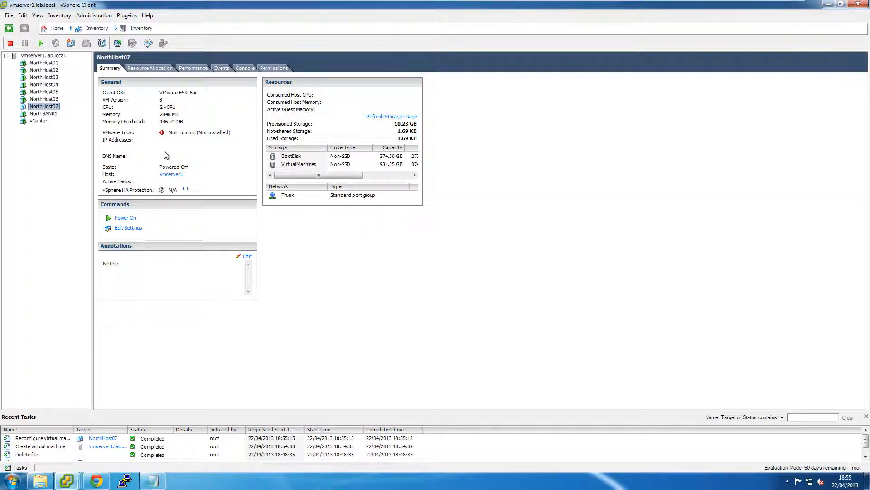
Browse the VirtualMachines datastore on the vmserver1 host and open the NorthHost07 folder.
left_click(57, 56)
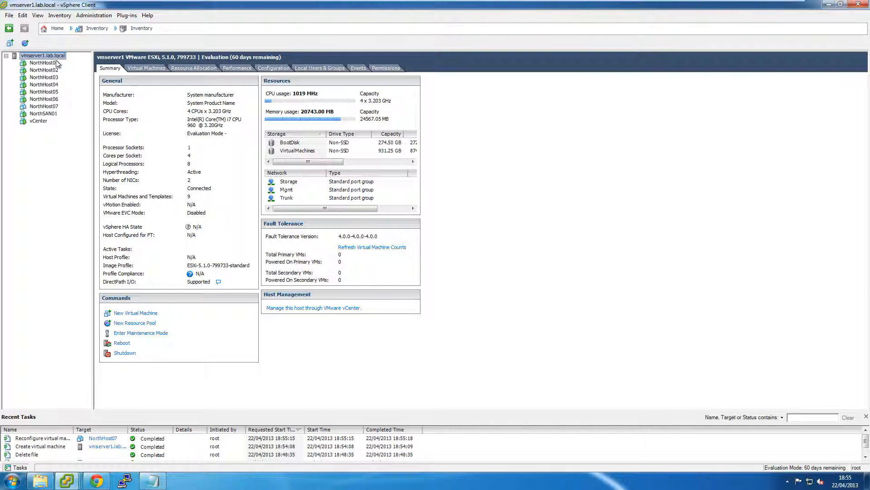
left_click(268, 69)
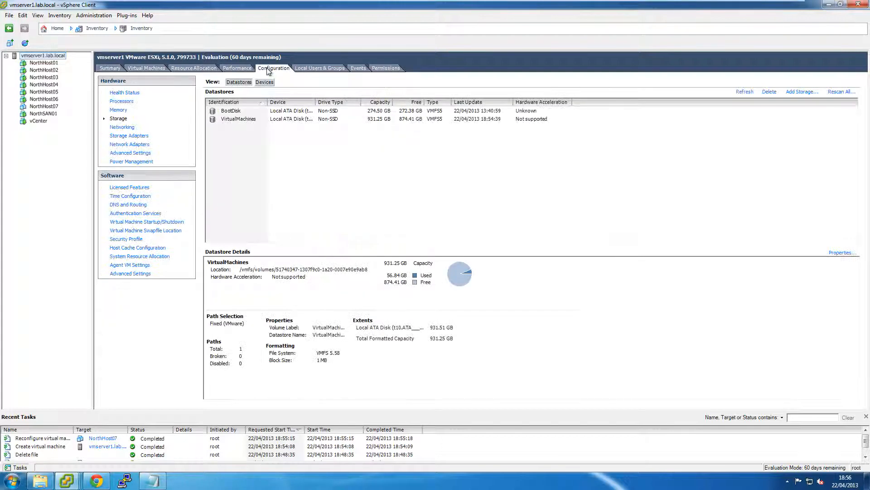
right_click(240, 118)
left_click(258, 125)
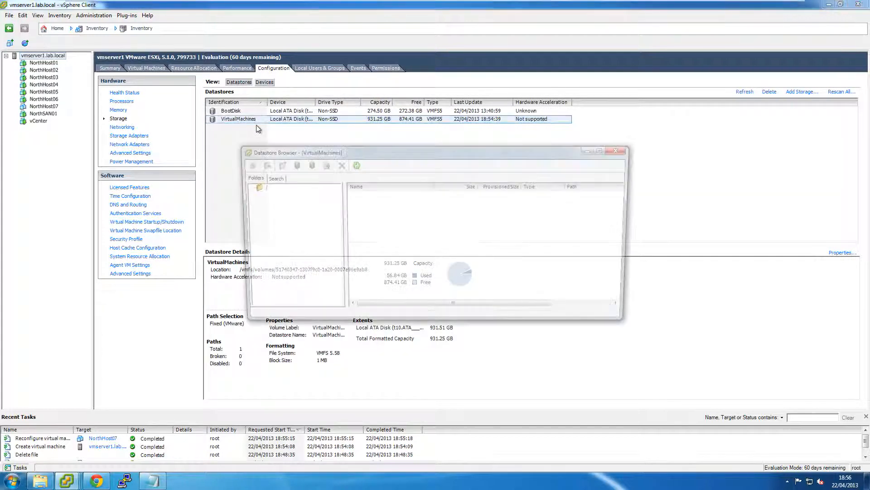
left_click(279, 252)
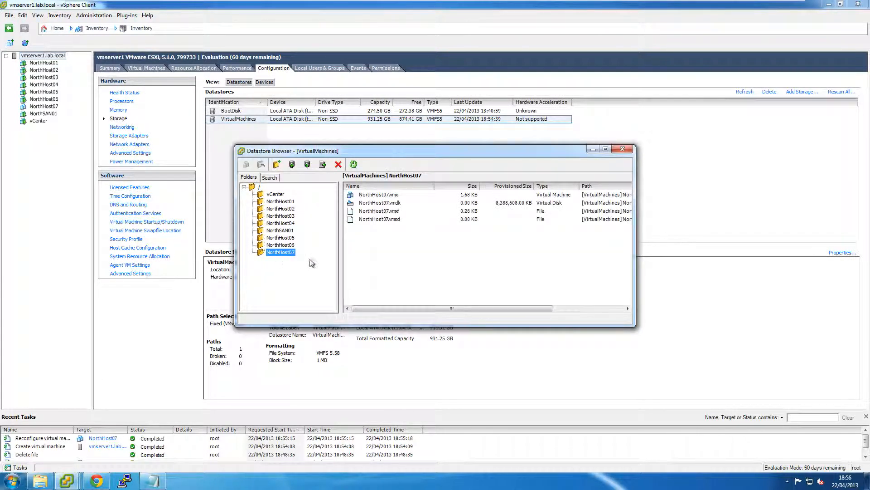
Rename the NorthHost07.vmx file in the datastore to NorthHost07.vmx.bak.
left_click(393, 197)
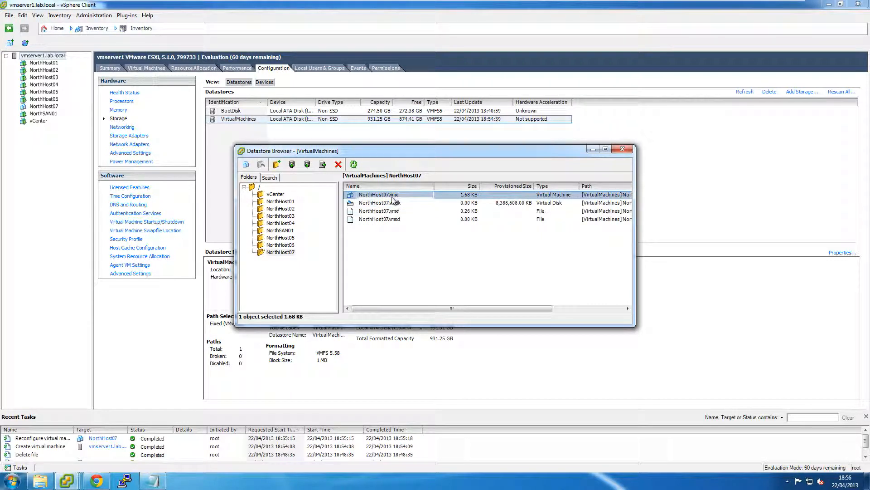
left_click(393, 197)
key("End")
type(".ba")
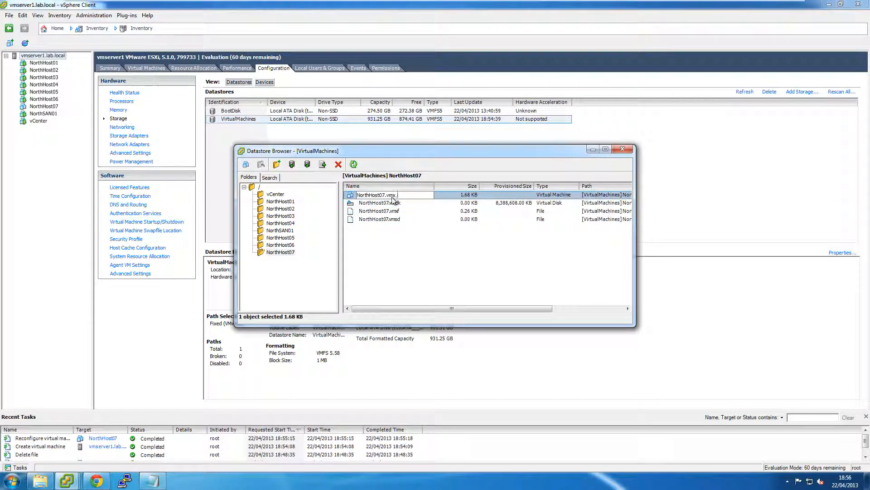
key("Return")
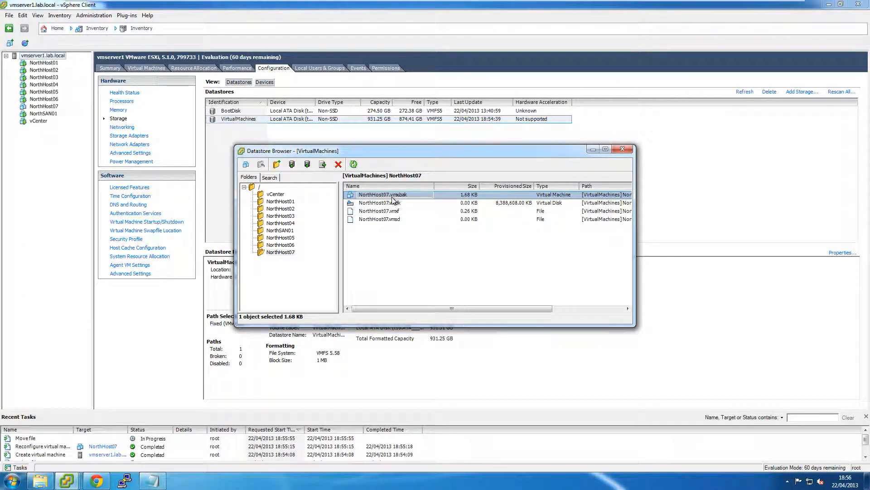
Download NorthHost07.vmx.bak from the datastore to the Temp folder on Local Disk (C:).
left_click(403, 204)
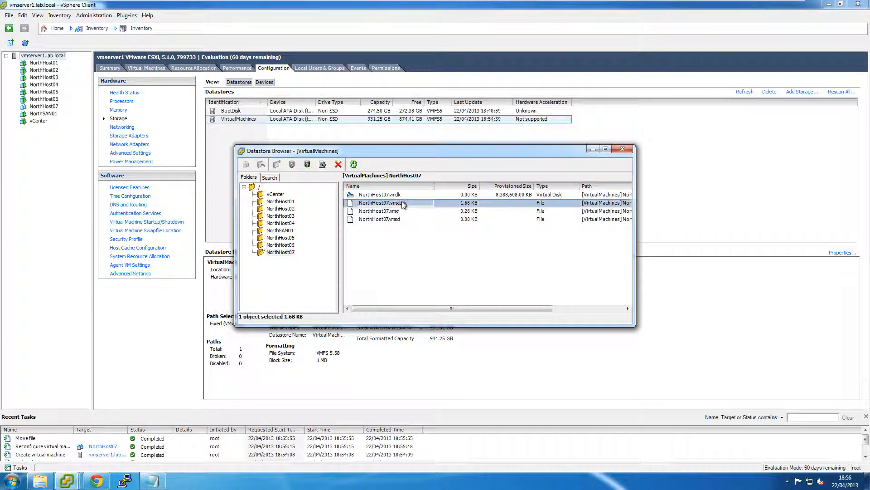
right_click(403, 204)
left_click(424, 268)
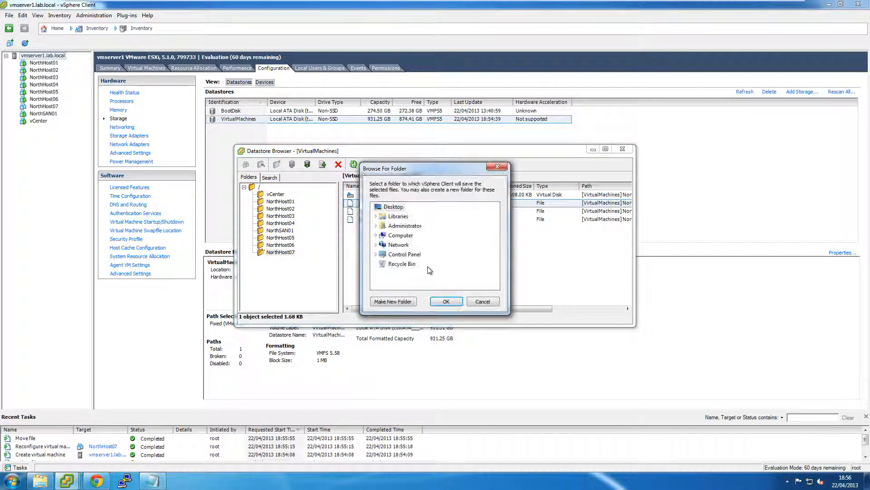
left_click(376, 236)
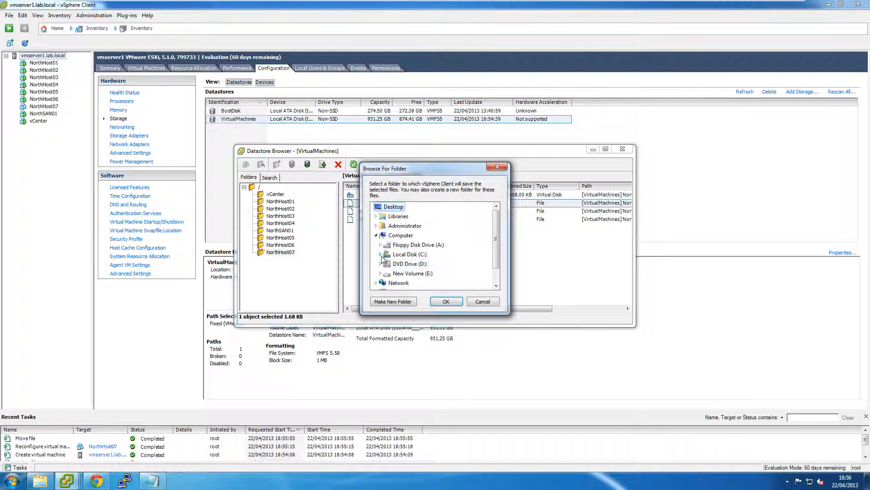
left_click(381, 254)
left_click(403, 245)
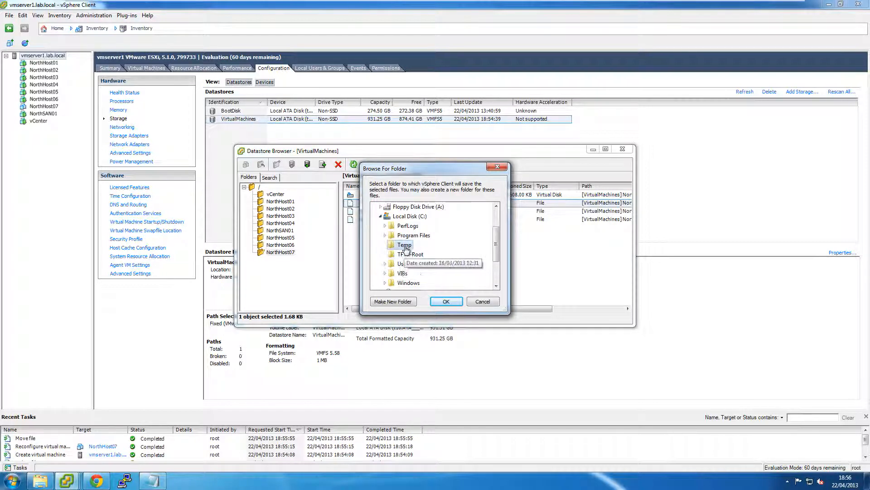
left_click(441, 301)
left_click(421, 264)
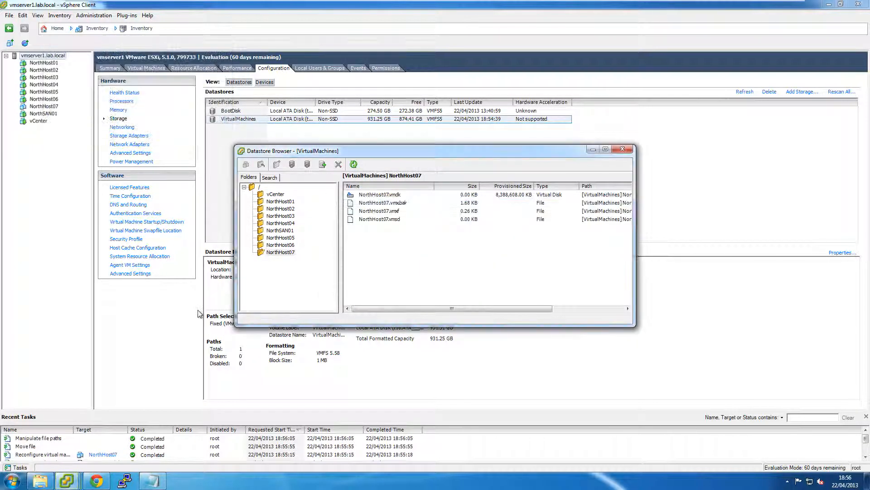
Switch to the Temp folder in Windows Explorer and rename the downloaded NorthHost07.vmx.bak to NorthHost07.vmx, accepting the extension change.
left_click(40, 480)
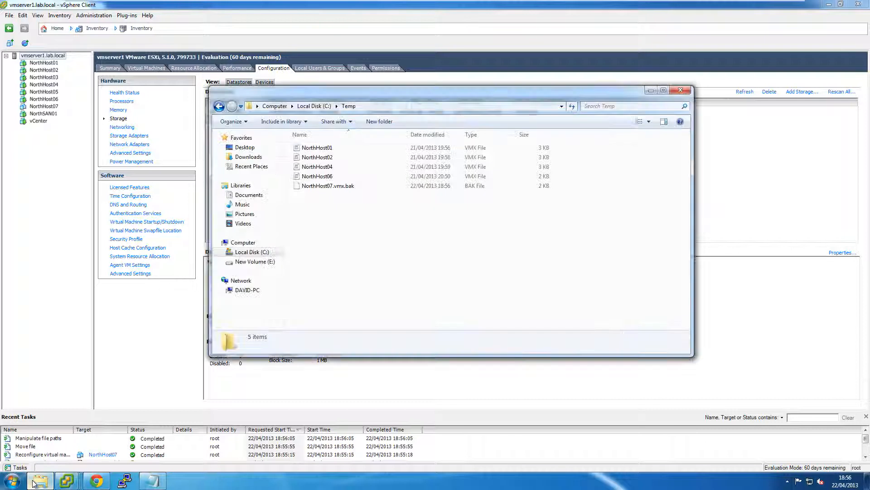
left_click(331, 187)
key("F2")
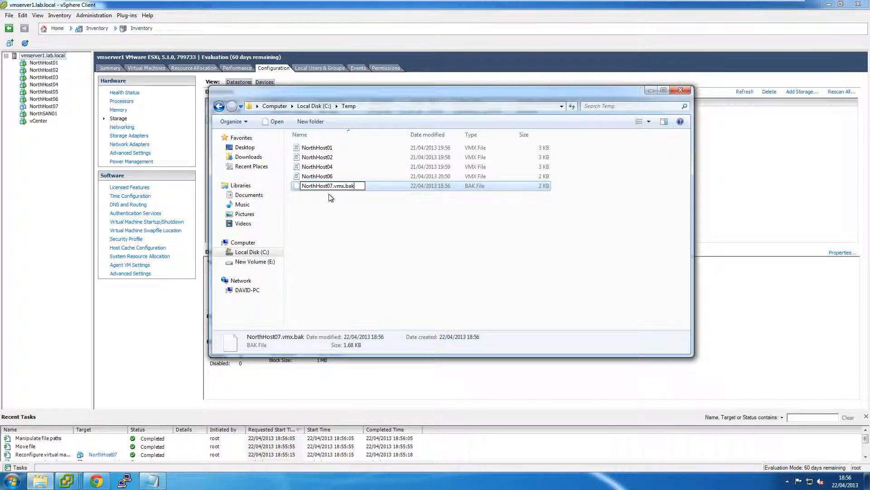
key("BackSpace")
key("BackSpace")
key("BackSpace")
key("Return")
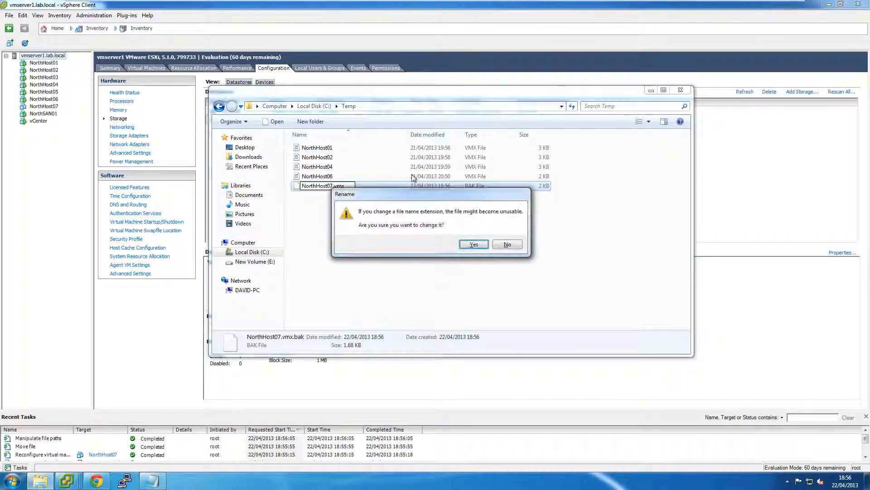
left_click(483, 246)
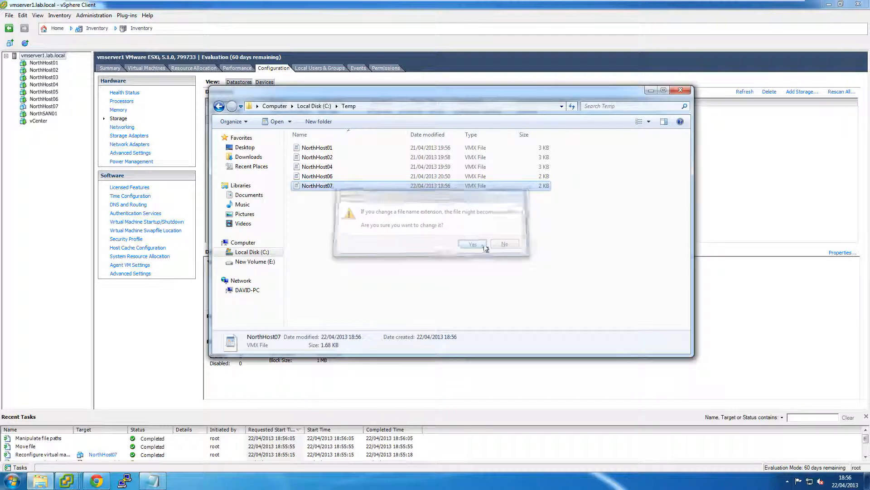
Try viewing the downloaded NorthHost07 VMX file in Notepad with word wrap, and close it.
right_click(325, 190)
mouse_move(365, 213)
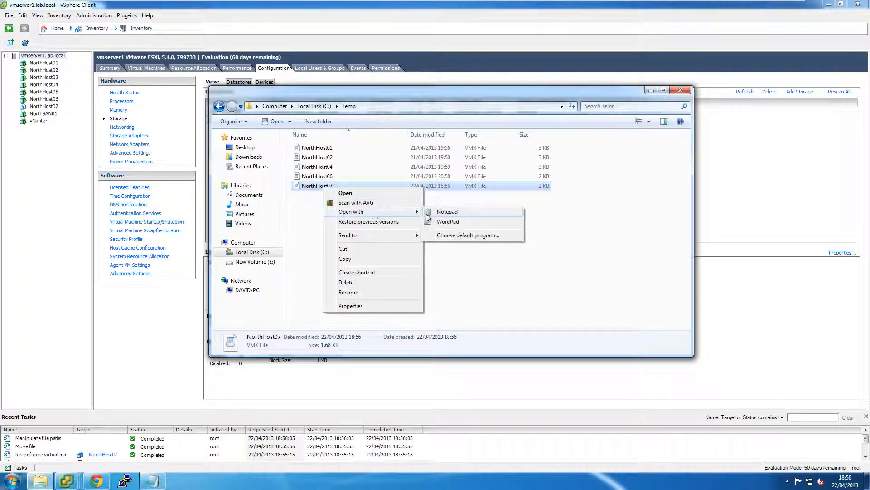
left_click(426, 213)
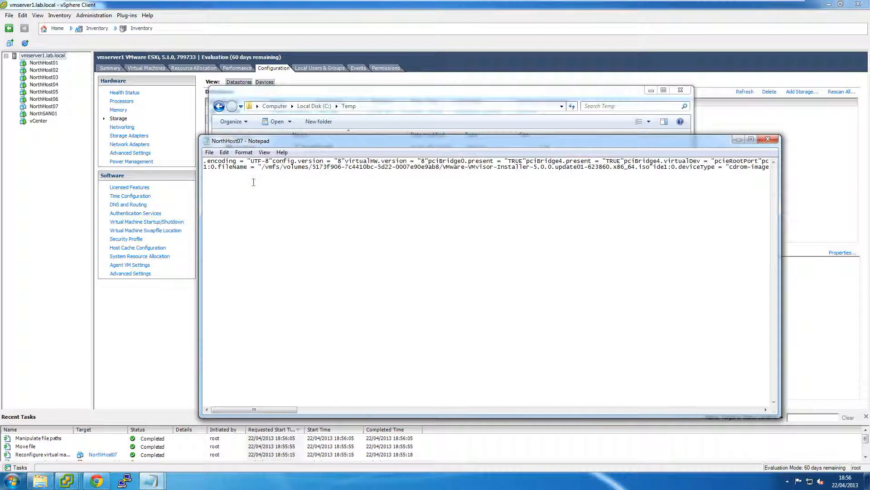
left_click(243, 153)
left_click(248, 163)
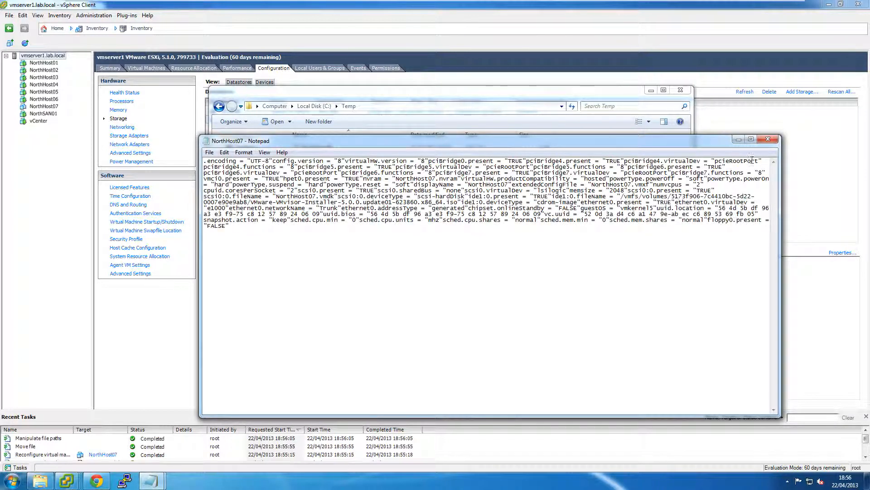
left_click(768, 139)
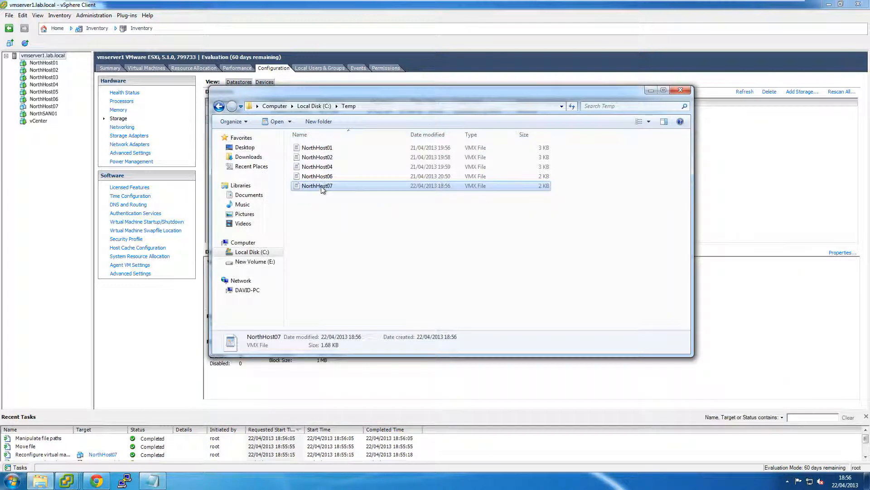
Open the downloaded NorthHost07 VMX file in WordPad and go to the end of its configuration entries.
right_click(321, 186)
mouse_move(358, 211)
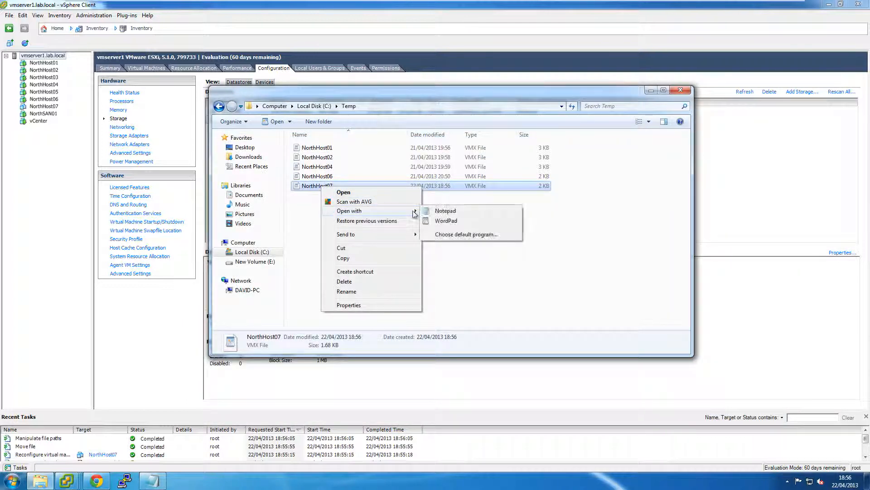
left_click(430, 223)
scroll(356, 322, "down", 15)
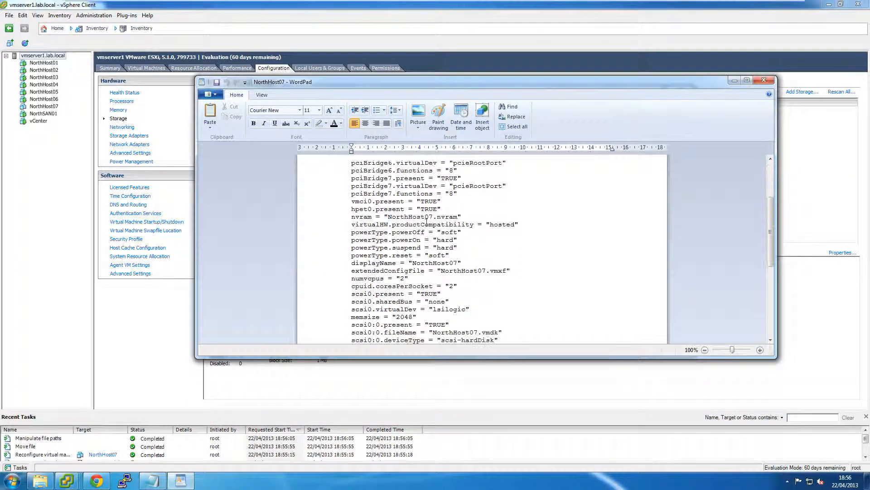
Add the prepared line vhv.enable = "TRUE" from Notepad as the last line of the VMX file and save it.
left_click(153, 480)
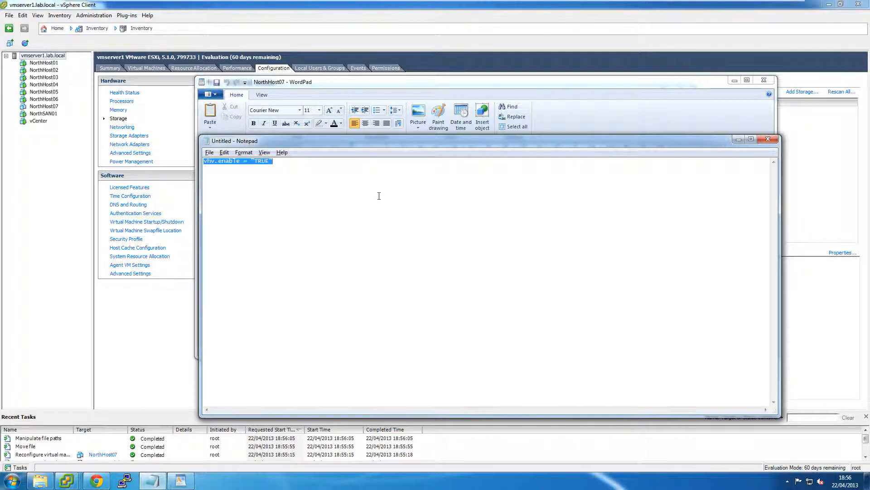
left_click(380, 89)
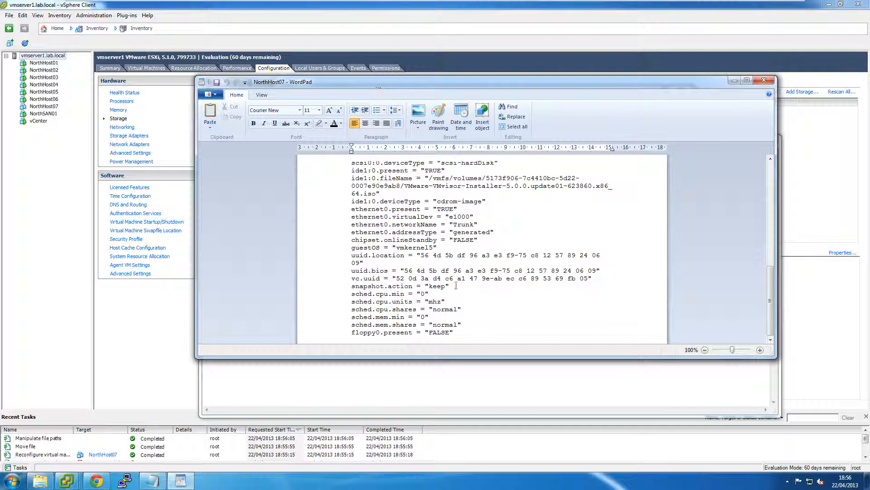
type("vhv.enable = \"TRUE\"")
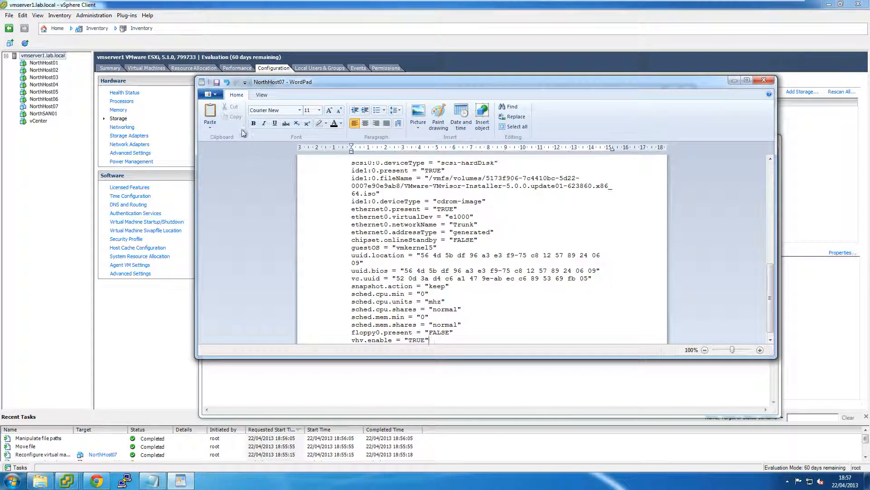
left_click(219, 84)
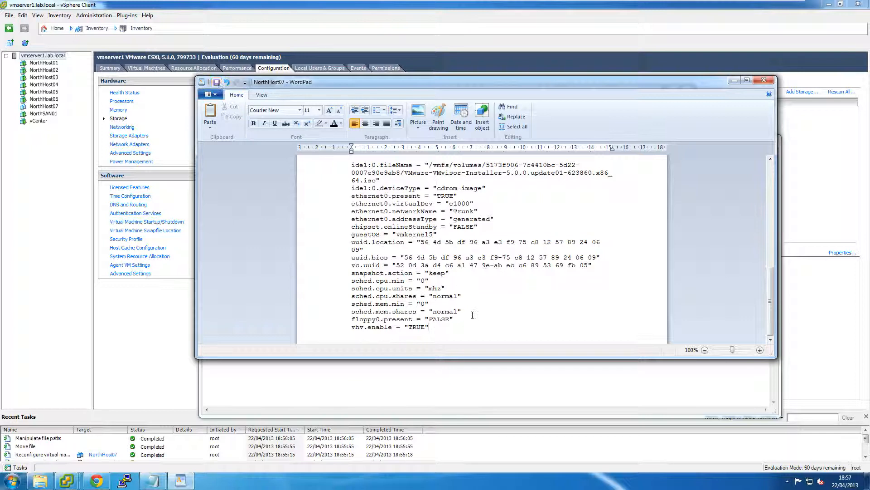
Check the VMX file's virtualHW.version entry and NorthHost07's Upgrade Virtual Hardware option in vSphere Client, and close the file.
scroll(473, 315, "up", 15)
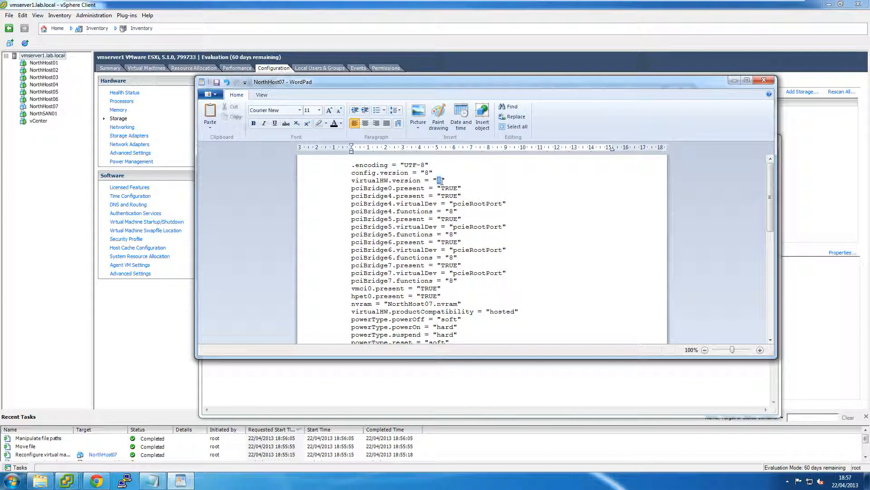
left_click(82, 165)
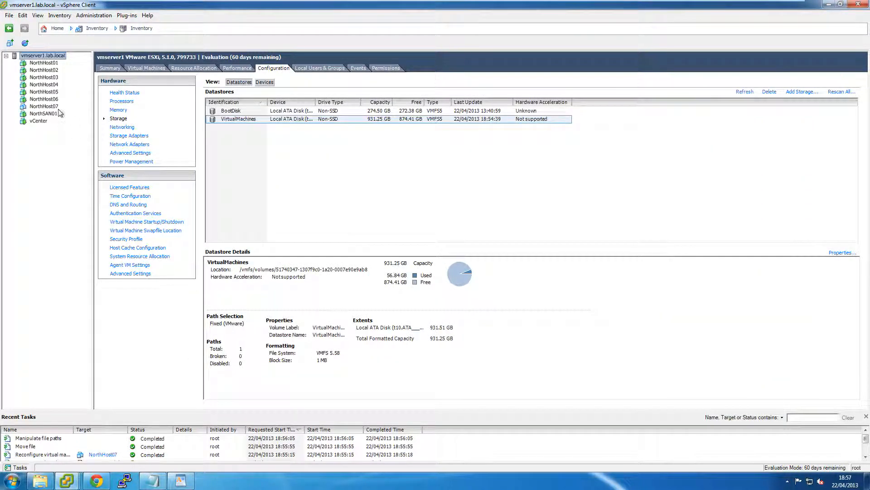
right_click(44, 107)
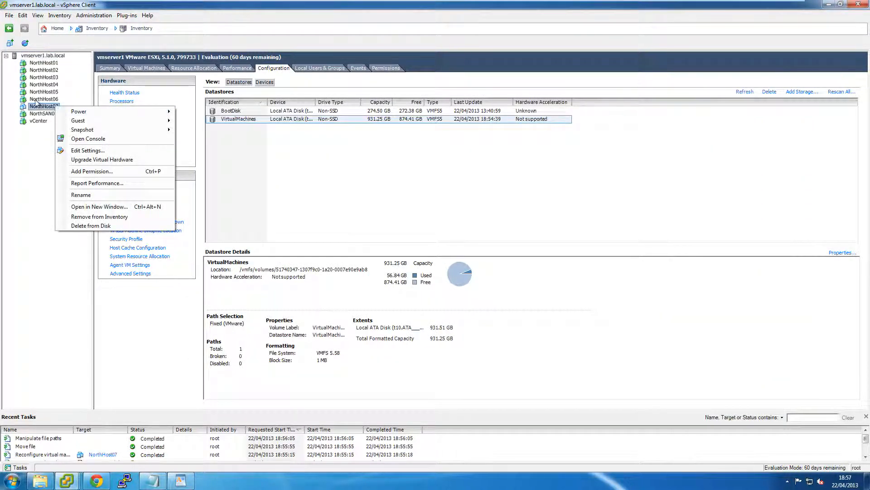
left_click(78, 276)
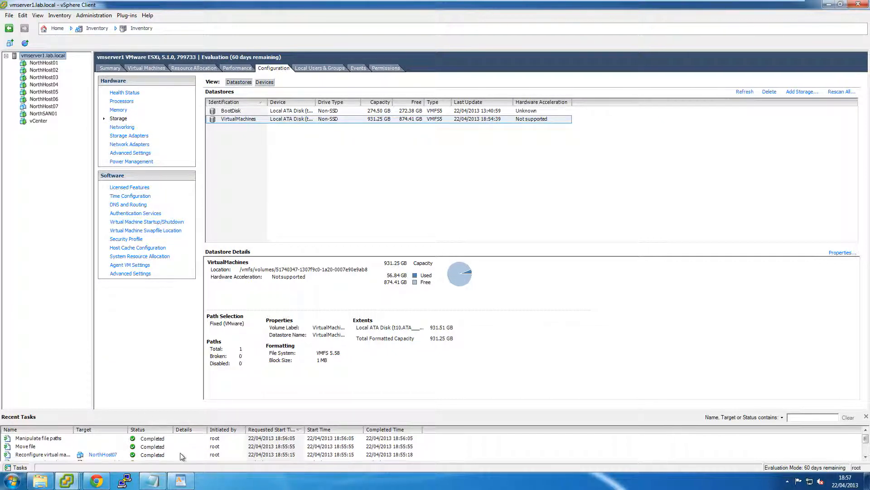
left_click(181, 480)
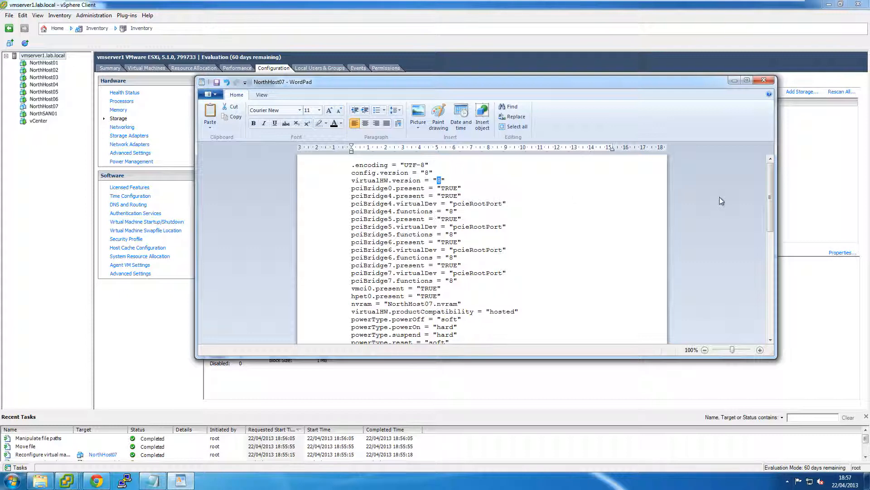
left_click(769, 82)
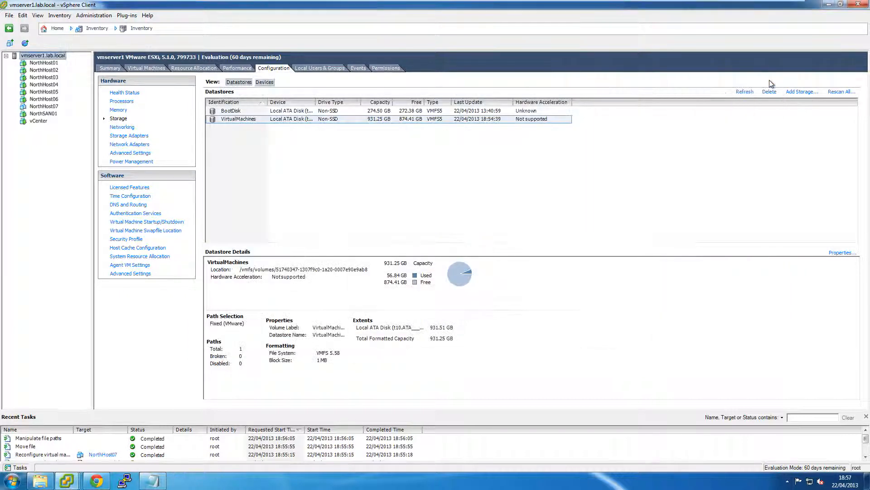
Bring up the Migrate virtual machine error dialog and dismiss it.
mouse_move(74, 481)
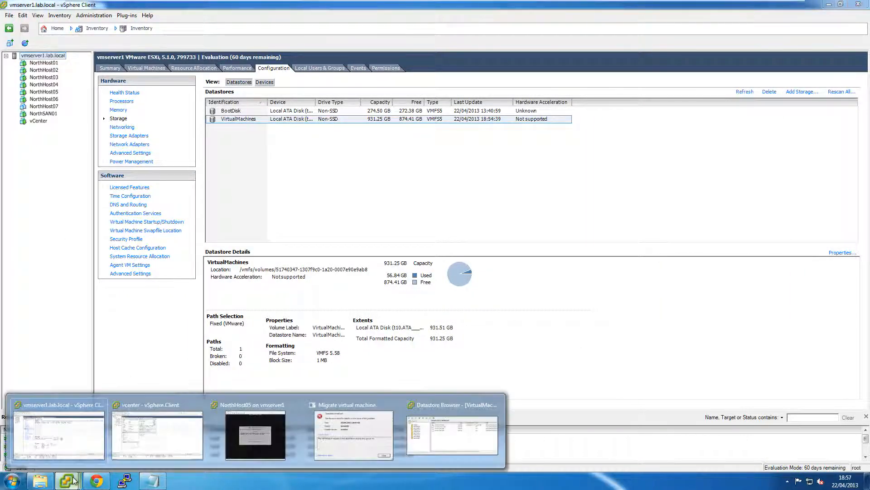
left_click(395, 431)
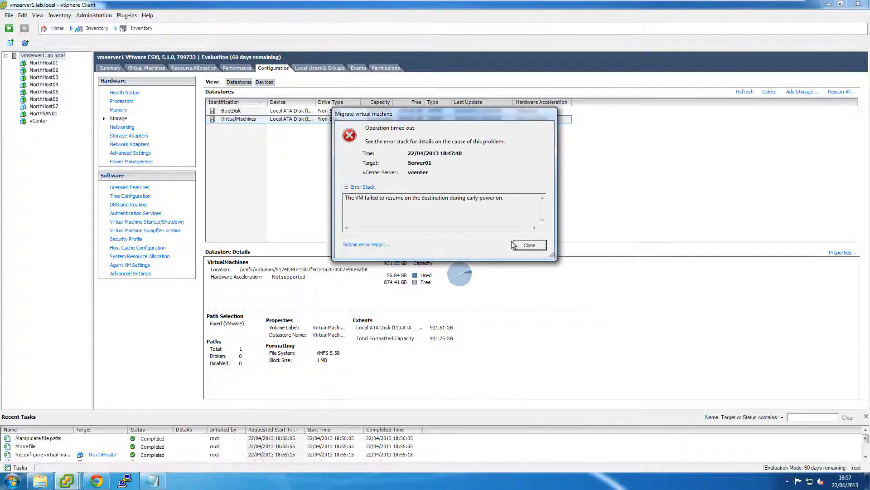
left_click(515, 245)
Upload the edited NorthHost07 VMX file from C:\Temp to the NorthHost07 folder of the VirtualMachines datastore, accepting replacement, and close the Datastore Browser.
mouse_move(75, 481)
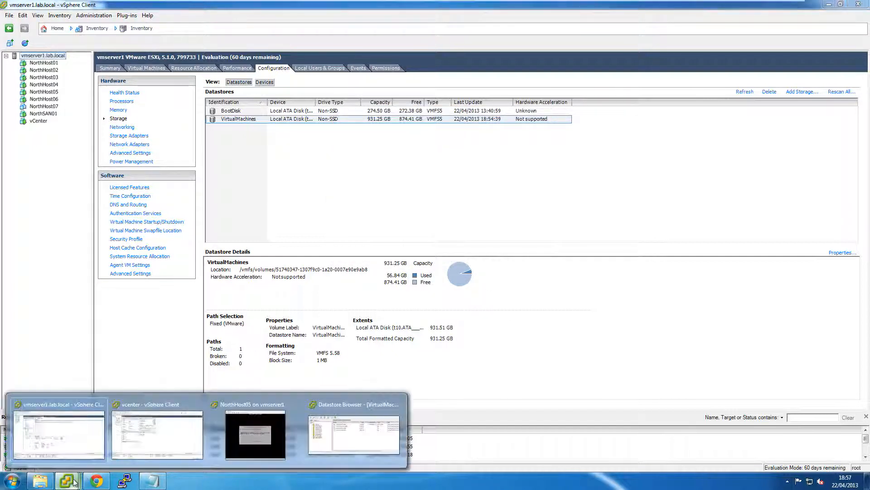
left_click(354, 434)
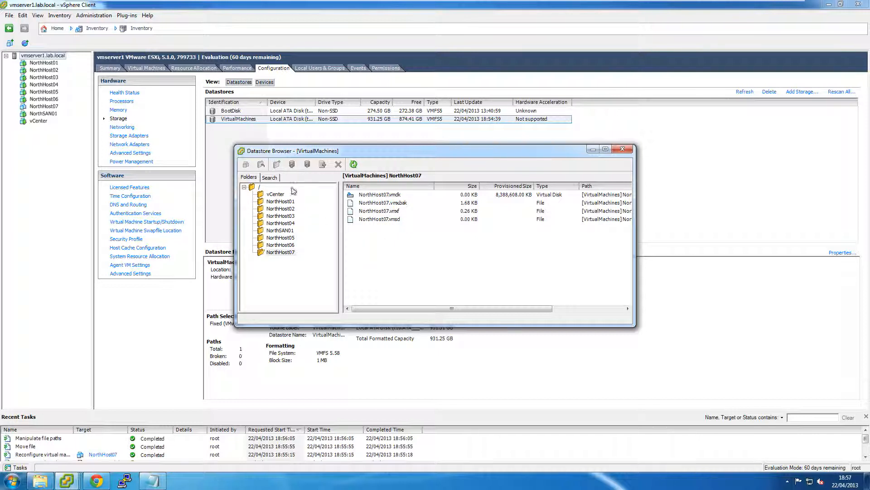
left_click(294, 252)
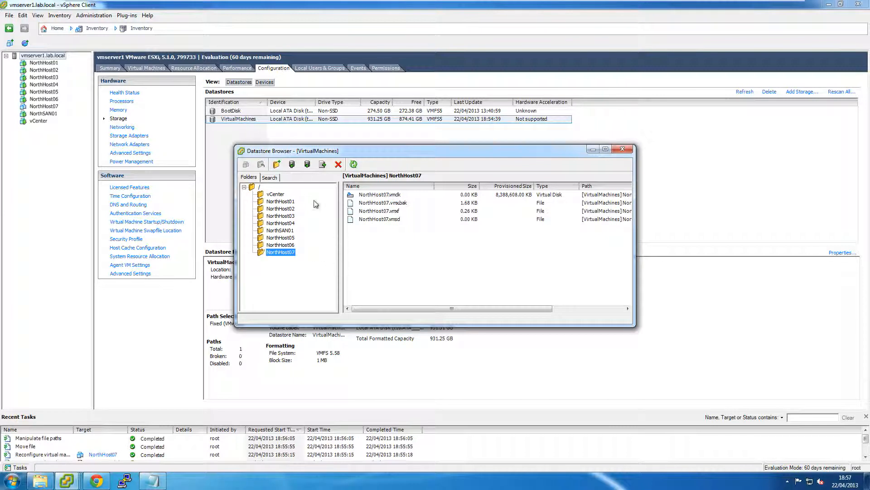
left_click(292, 164)
left_click(297, 172)
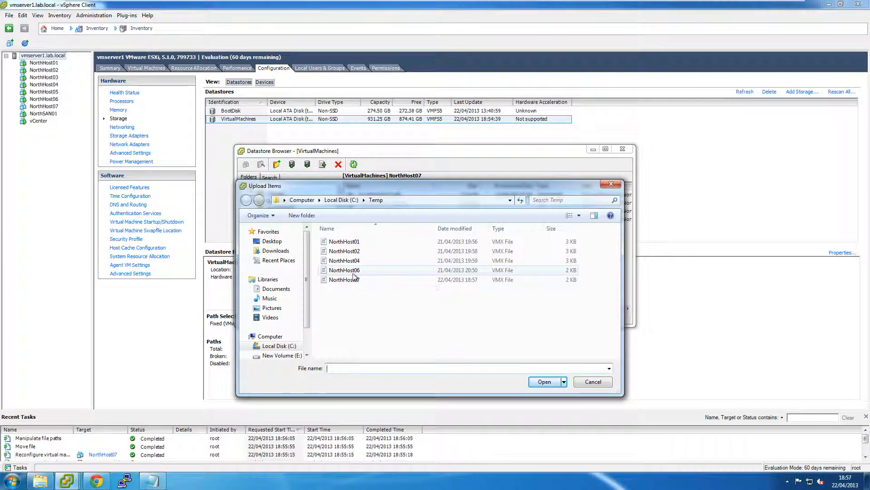
double_click(344, 280)
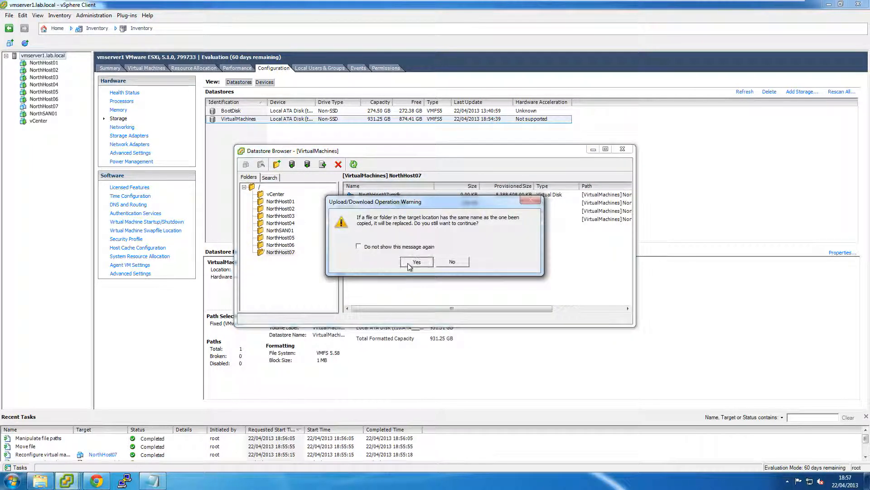
left_click(415, 262)
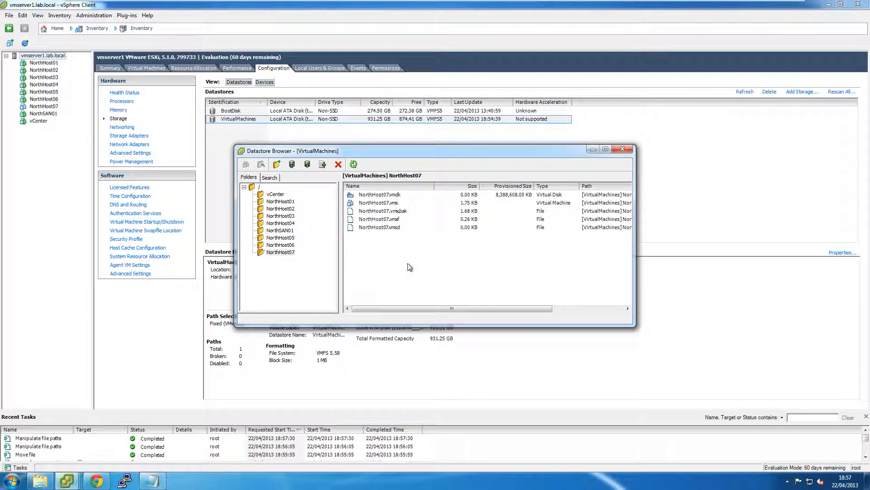
left_click(621, 149)
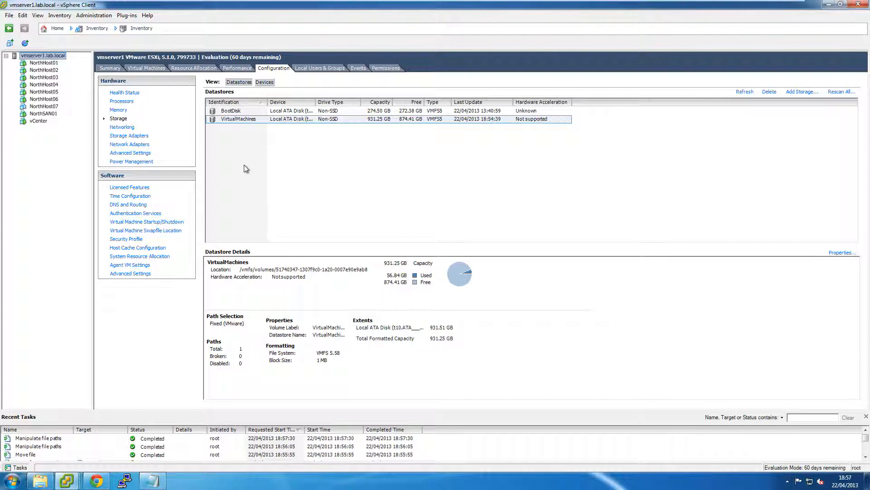
Compare the guest OS and VM version in the summaries of NorthHost07 and NorthHost01 through NorthHost04.
left_click(32, 107)
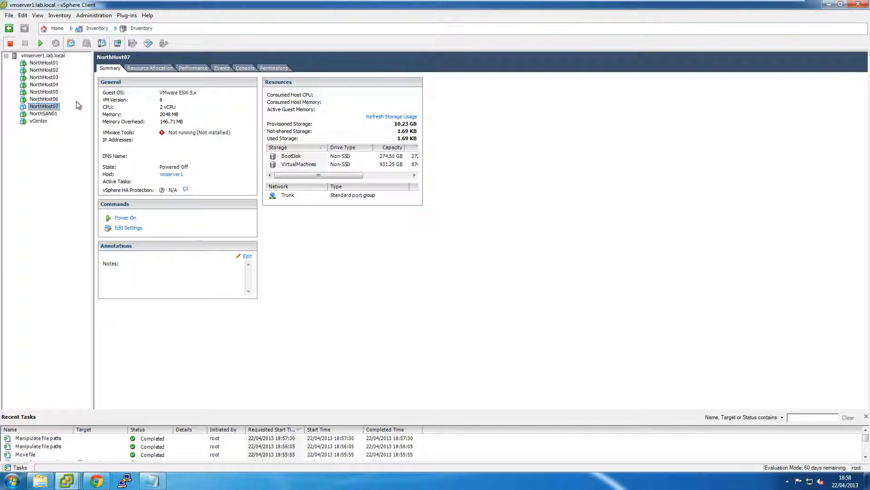
left_click(43, 63)
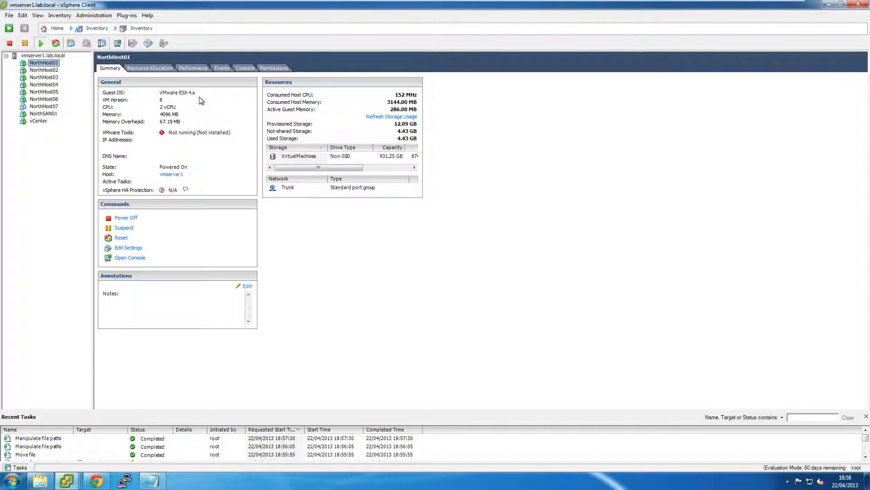
left_click(57, 71)
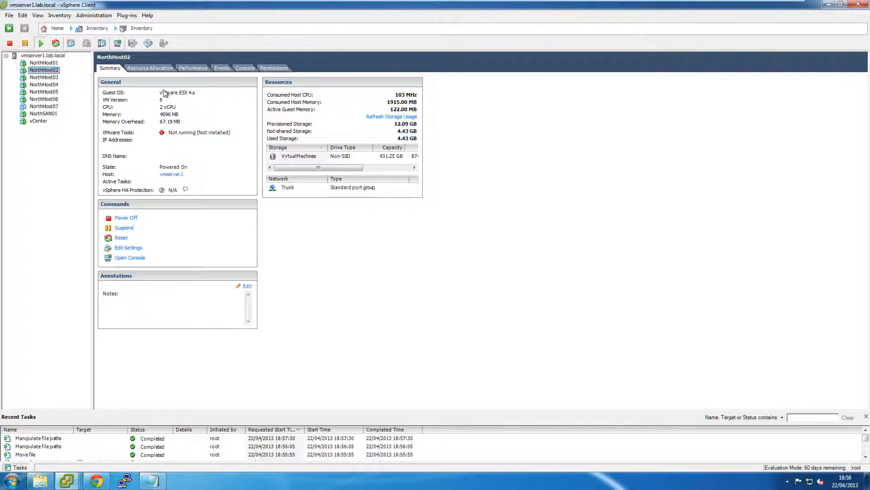
left_click(67, 78)
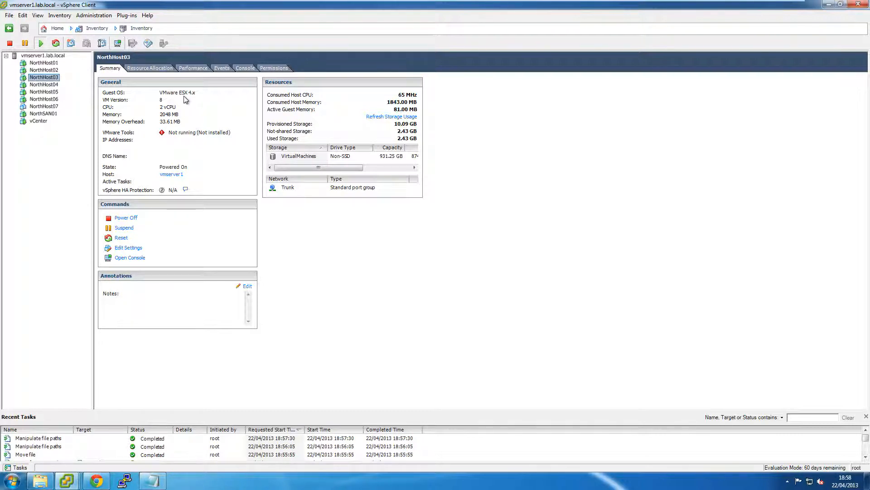
left_click(56, 84)
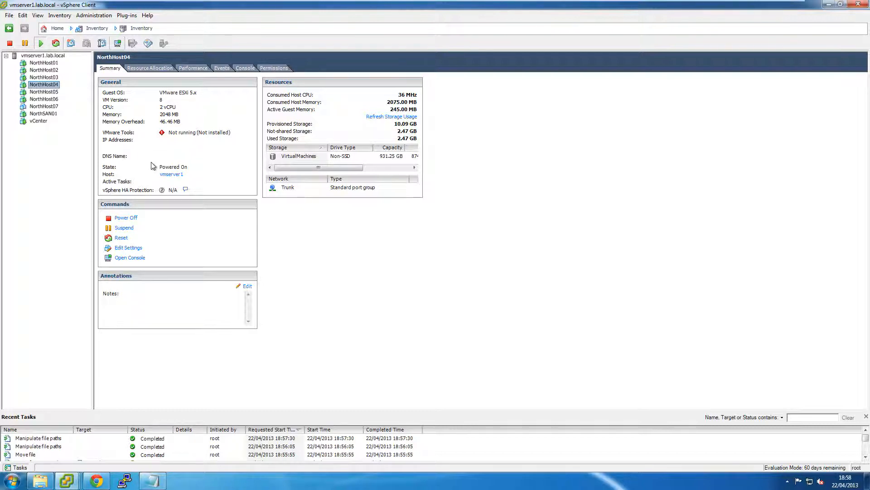
left_click(57, 69)
left_click(53, 78)
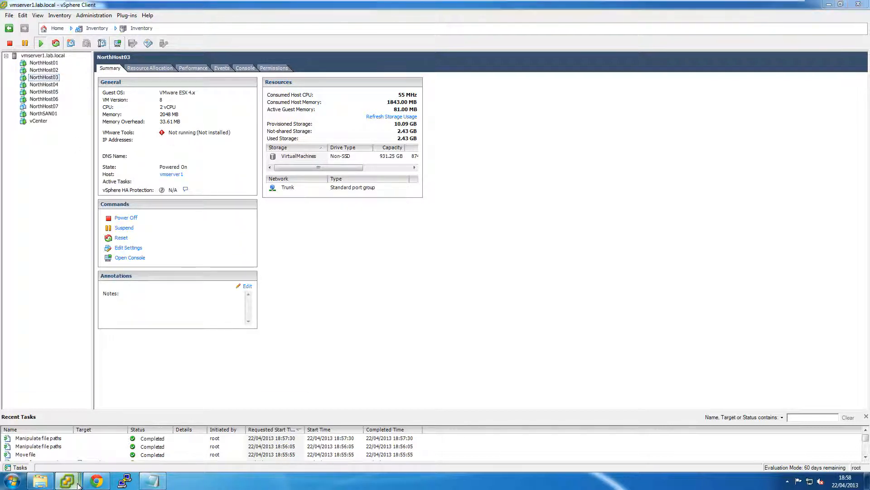
Switch to the vcenter vSphere Client window and start migrating Server02 with the Change host migration type.
mouse_move(68, 481)
left_click(136, 435)
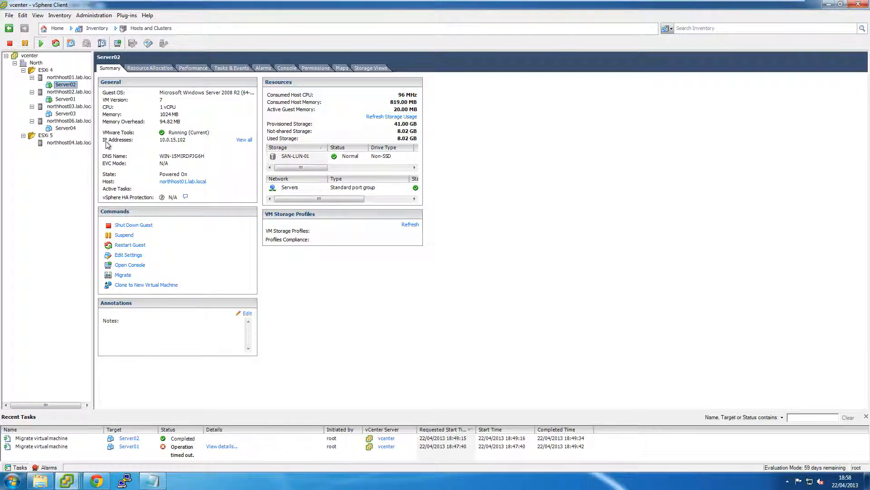
right_click(70, 85)
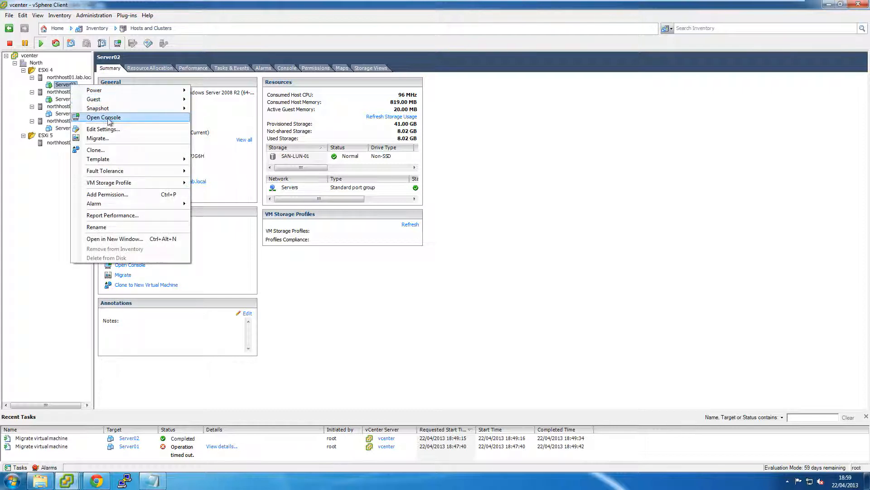
left_click(111, 139)
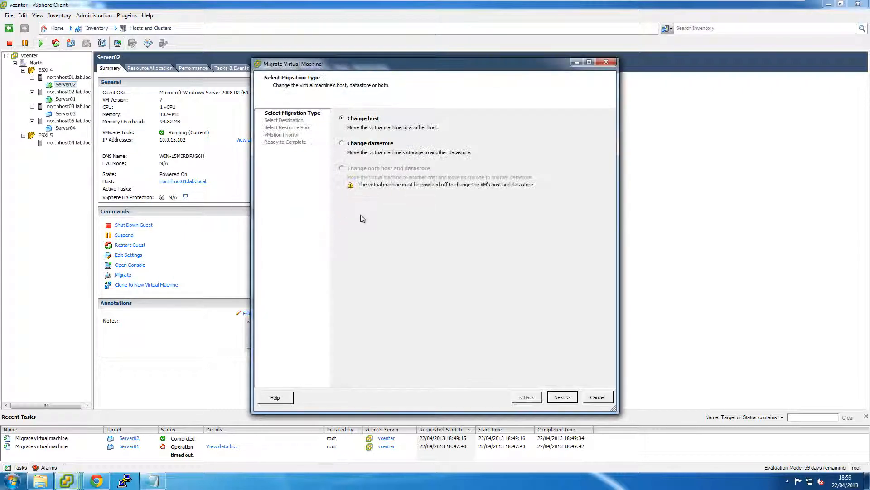
left_click(561, 398)
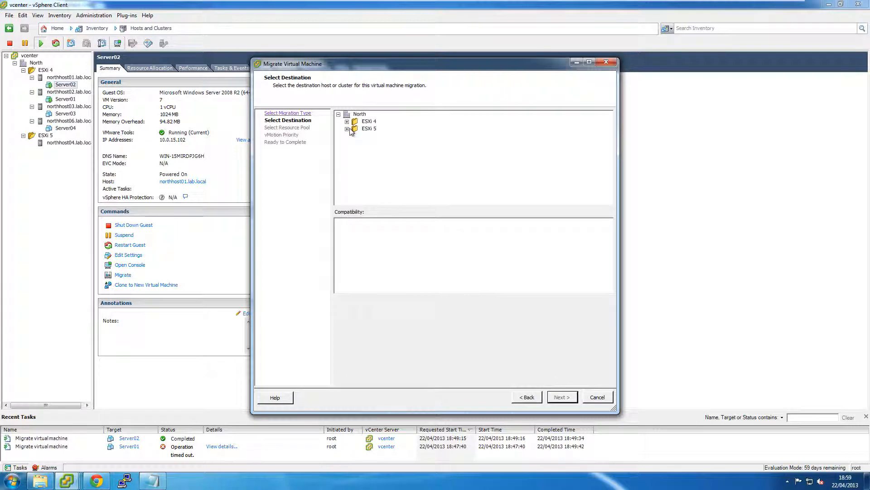
Check Server02's migration compatibility with northhost02.lab.local, northhost04.lab.local and northhost03.lab.local as destination hosts.
left_click(347, 122)
left_click(385, 136)
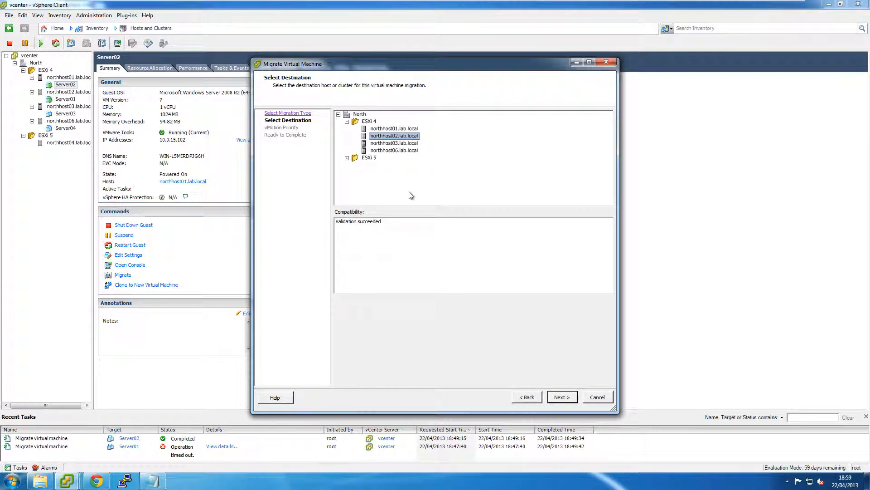
left_click(348, 158)
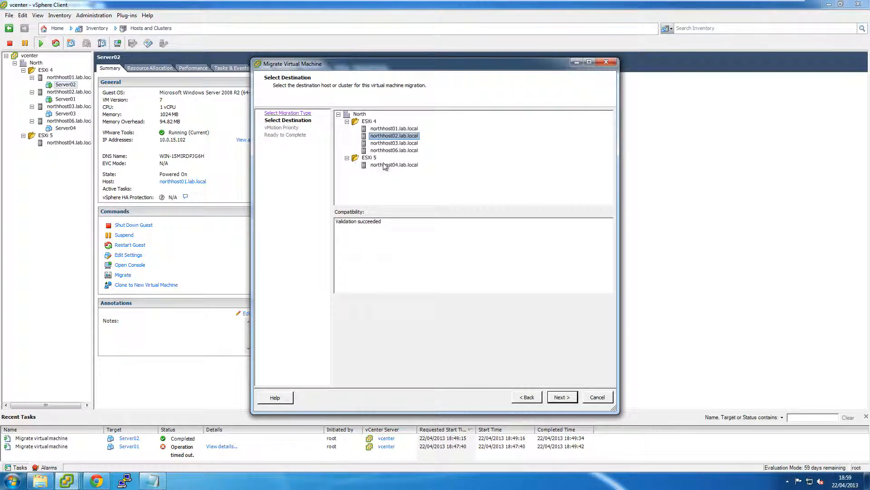
left_click(383, 165)
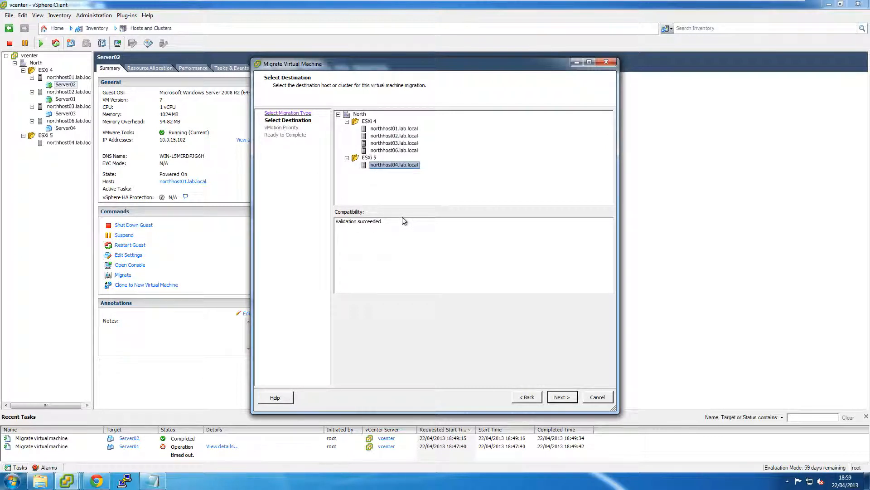
left_click(407, 144)
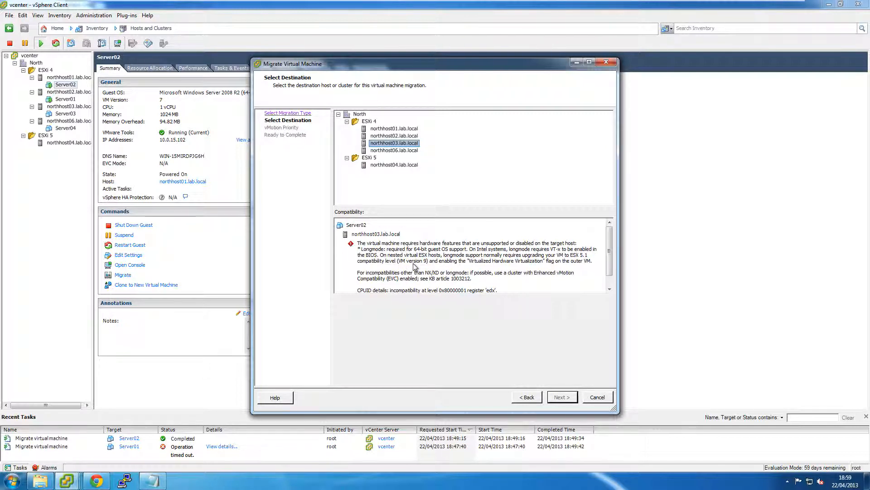
Review the vhv.enable line in Notepad and migrate Server02 to northhost04.lab.local with High priority vMotion.
left_click(154, 478)
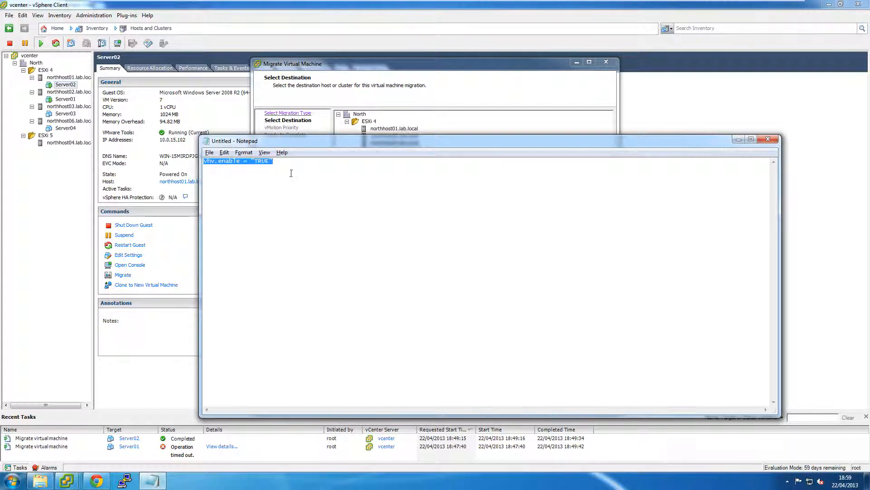
left_click(483, 87)
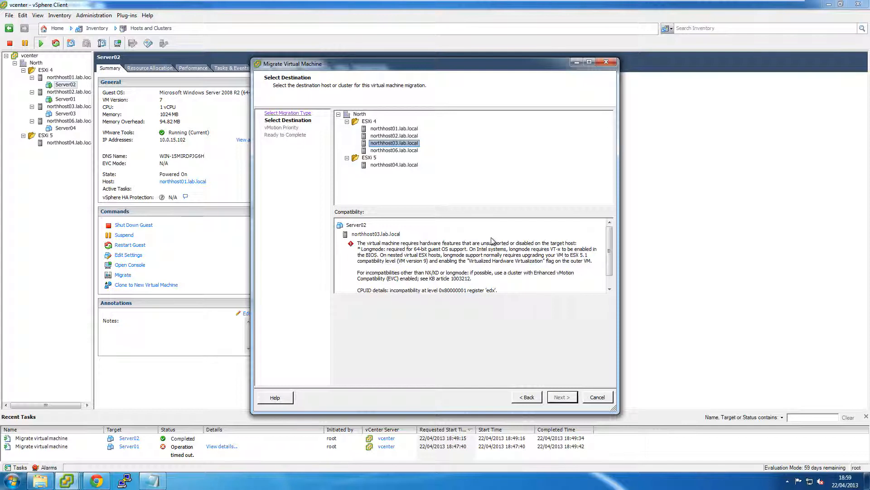
left_click(406, 165)
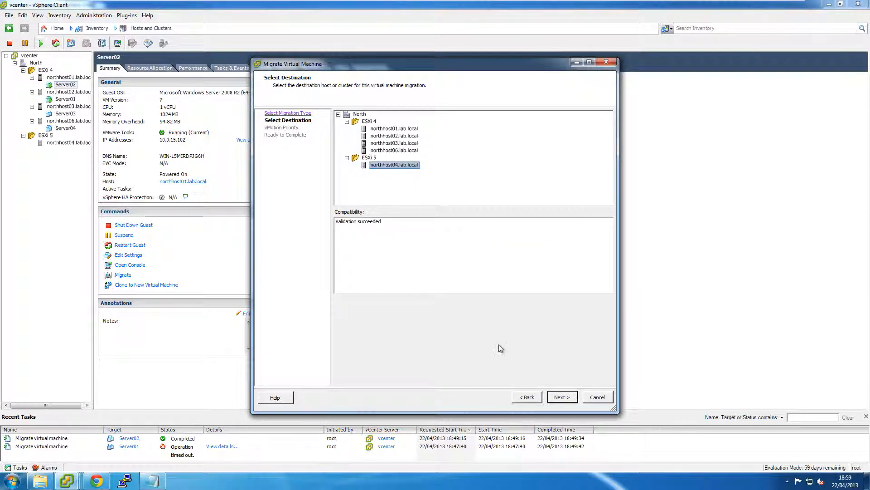
left_click(559, 398)
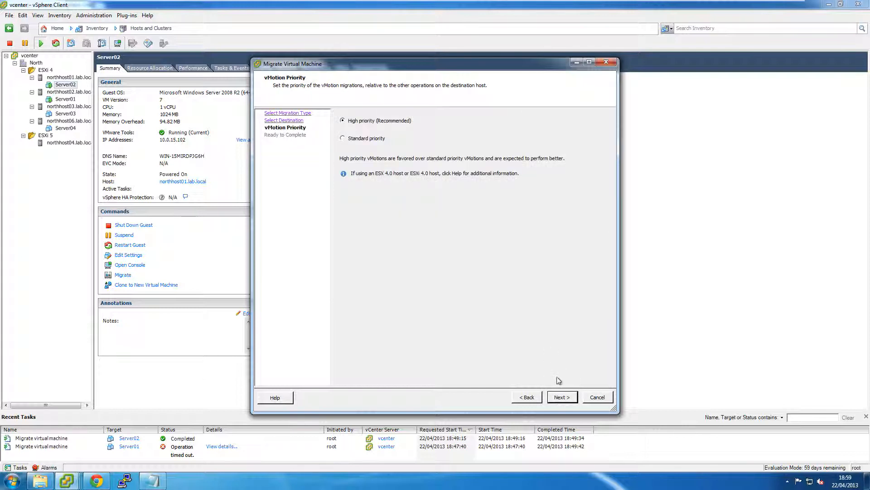
left_click(557, 398)
left_click(561, 397)
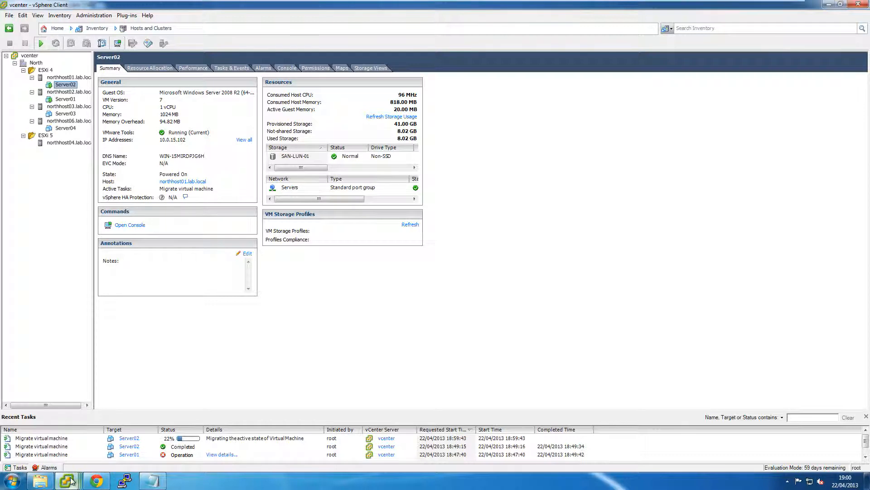
Switch to the vmserver1.lab.local window and compare NorthHost05's summary and installer console with the vhv.enable line in Notepad.
mouse_move(67, 480)
left_click(78, 442)
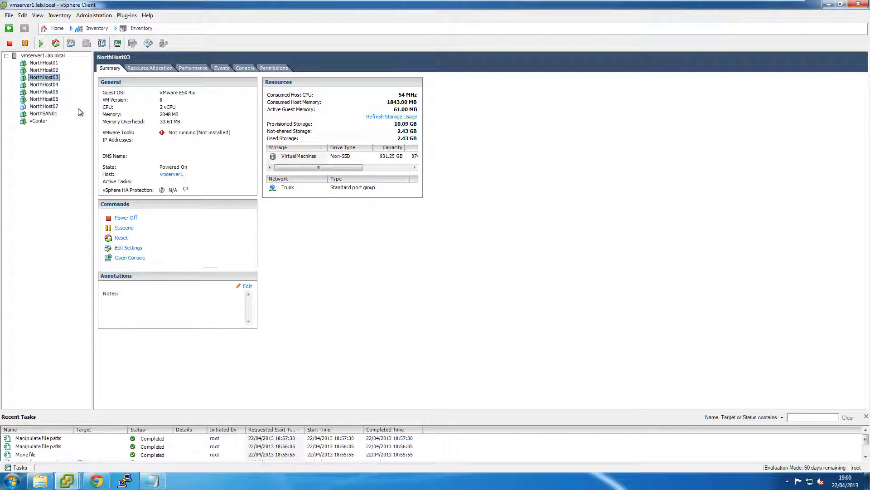
left_click(44, 91)
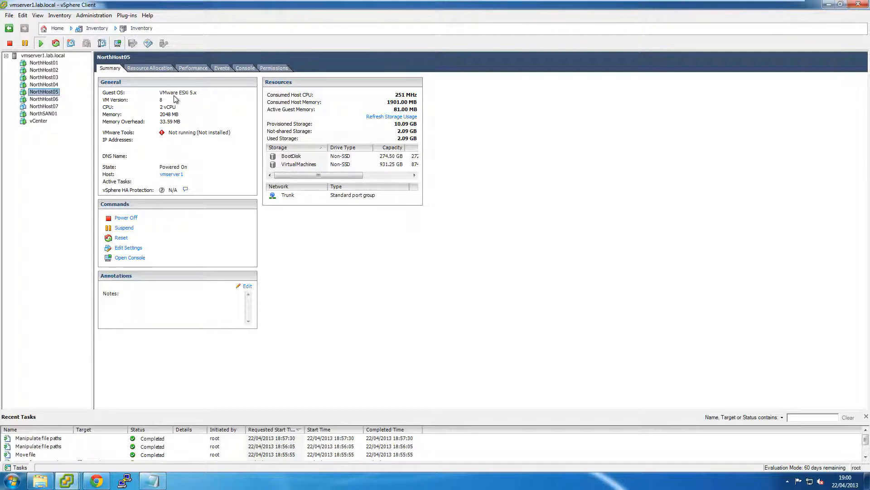
left_click(153, 480)
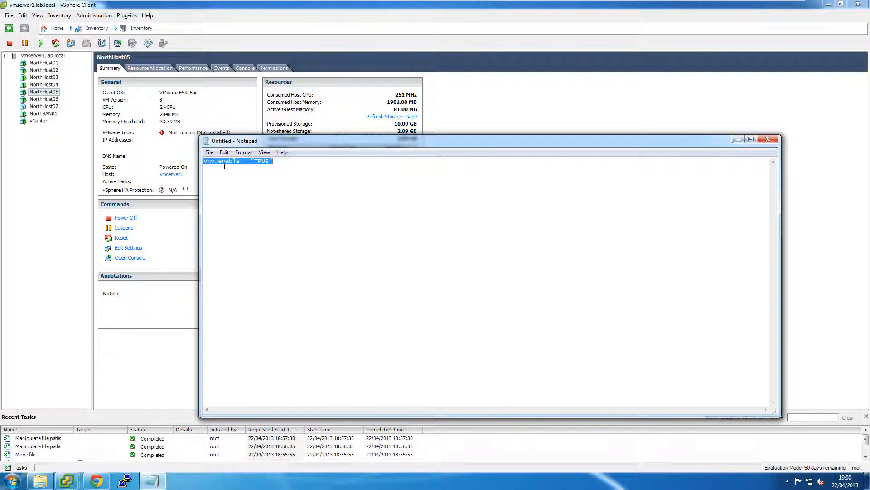
left_click(67, 481)
left_click(243, 433)
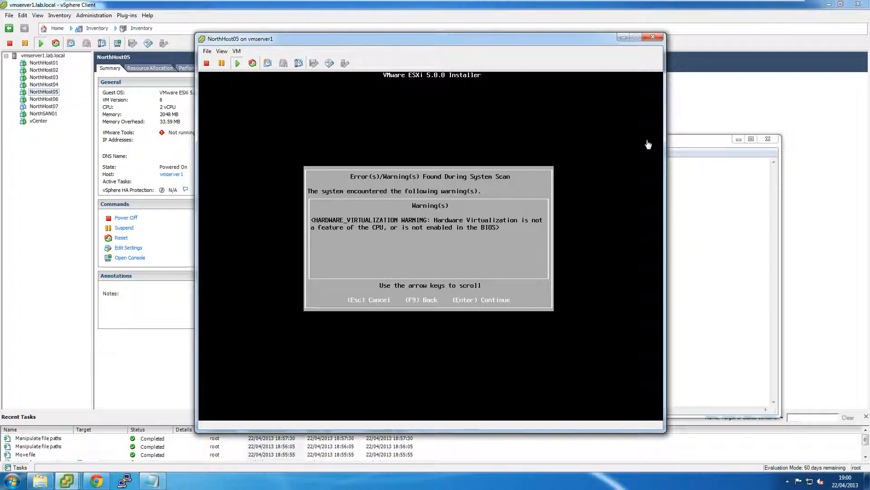
left_click(685, 143)
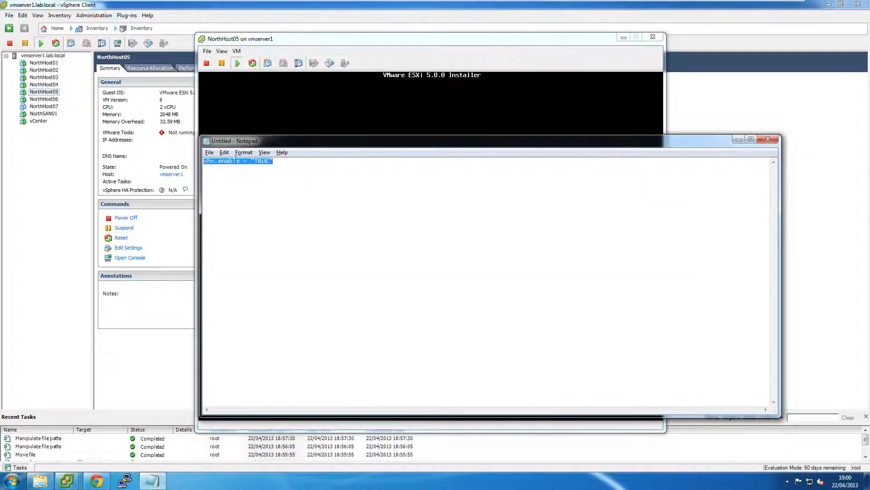
left_click(66, 181)
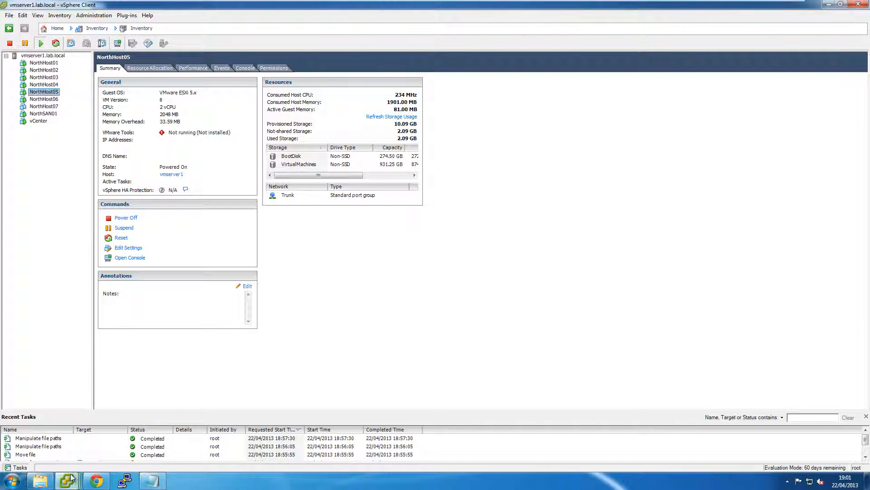
mouse_move(66, 480)
left_click(247, 453)
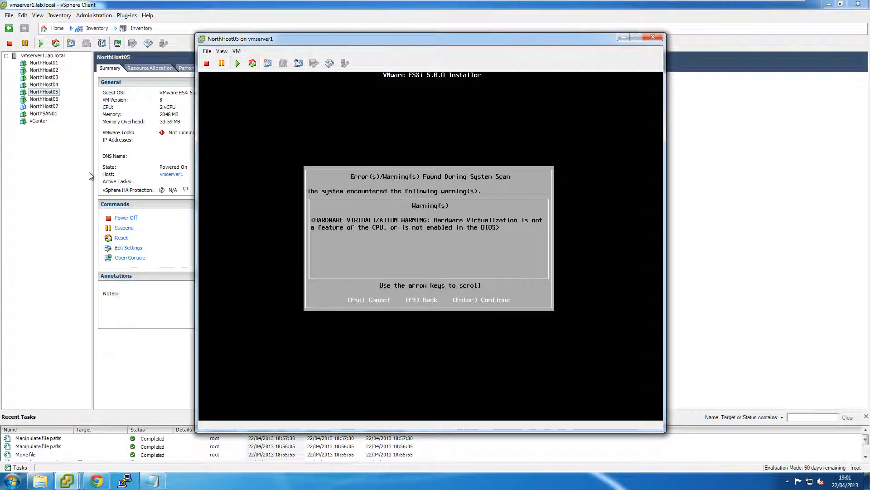
Check NorthHost06's guest OS and VM version alongside the vhv.enable line in Notepad.
left_click(53, 98)
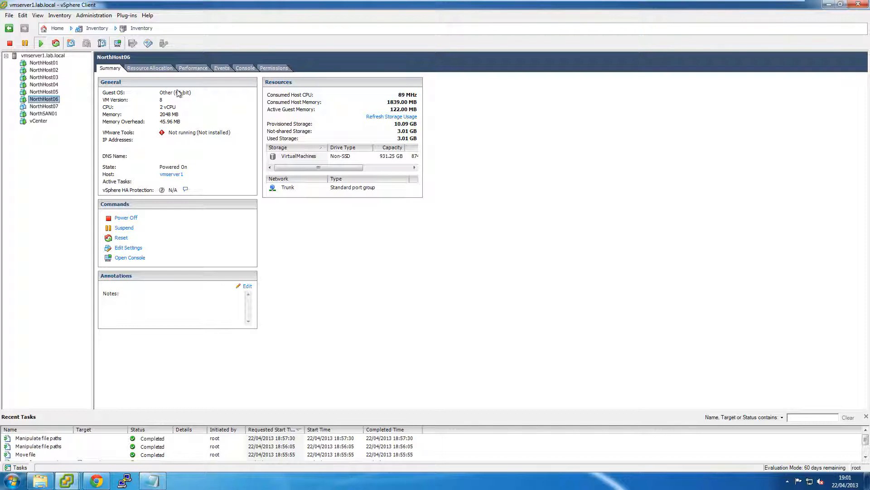
left_click(153, 480)
left_click(89, 166)
Switch to the vcenter vSphere Client window and start migrating Server01, proceeding to the destination selection.
mouse_move(67, 481)
left_click(120, 433)
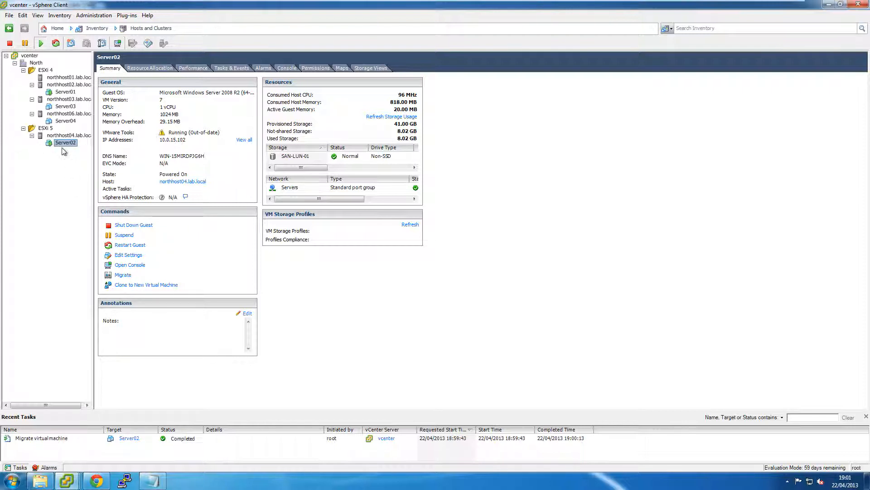
left_click(66, 92)
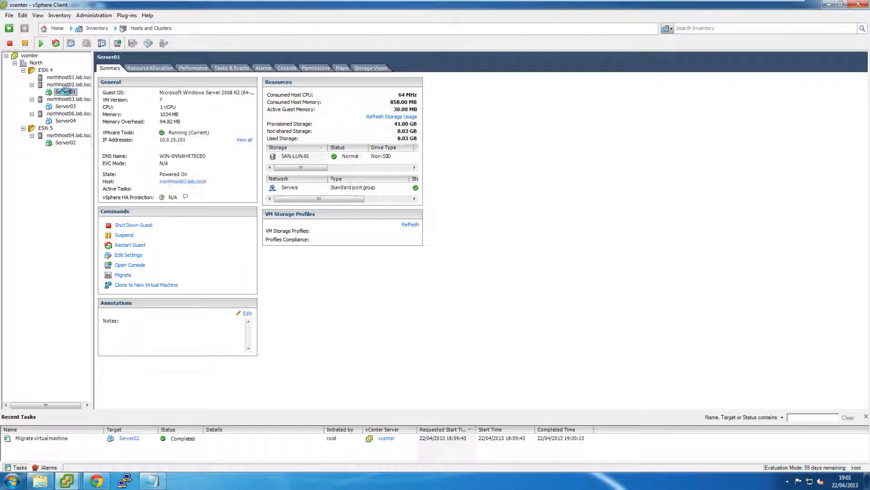
right_click(68, 93)
left_click(138, 145)
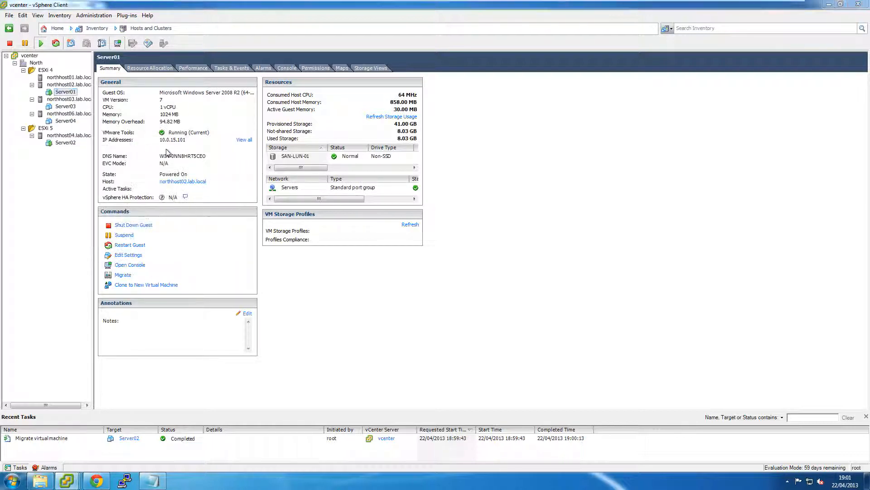
left_click(561, 397)
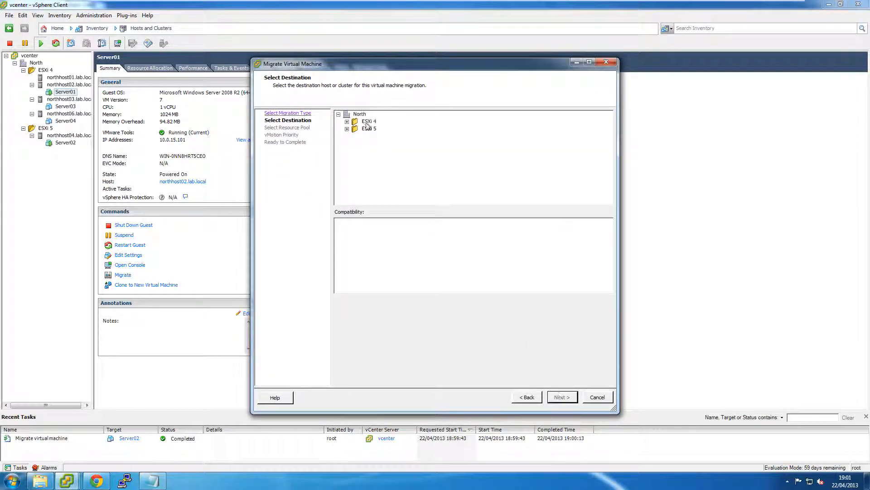
Check Server01's migration compatibility with northhost01.lab.local, northhost03.lab.local and northhost04.lab.local as destination hosts.
left_click(347, 121)
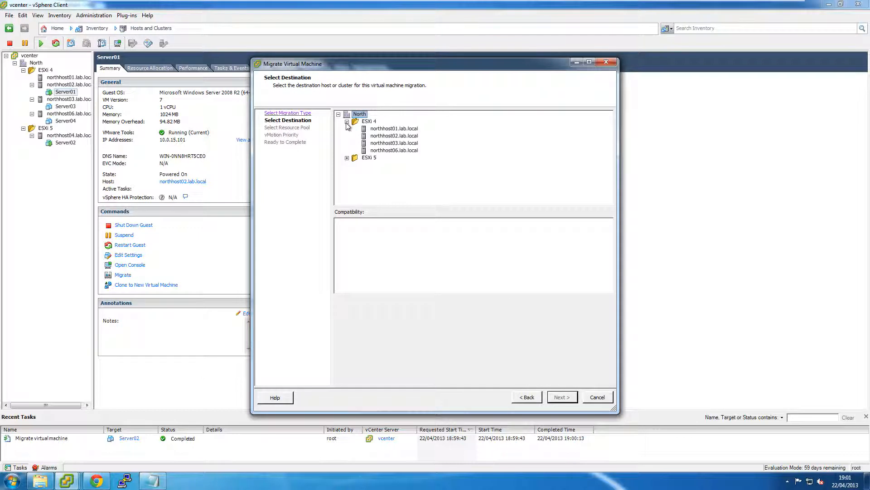
left_click(380, 129)
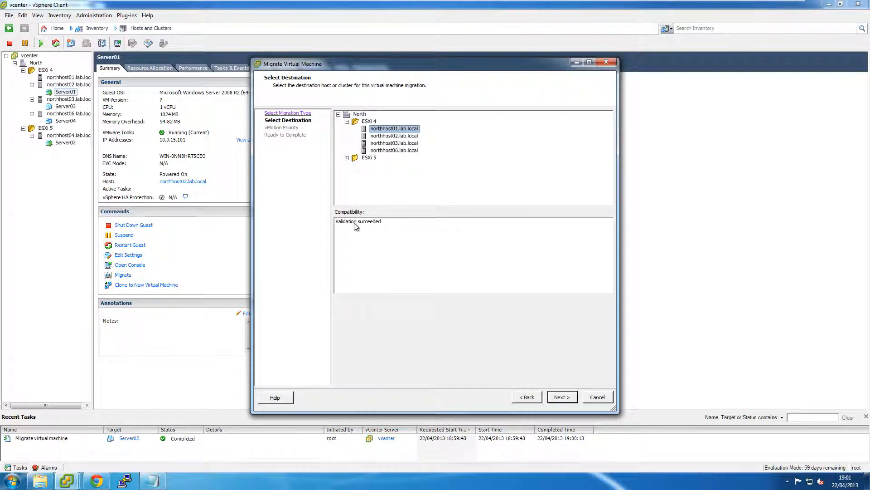
left_click(384, 144)
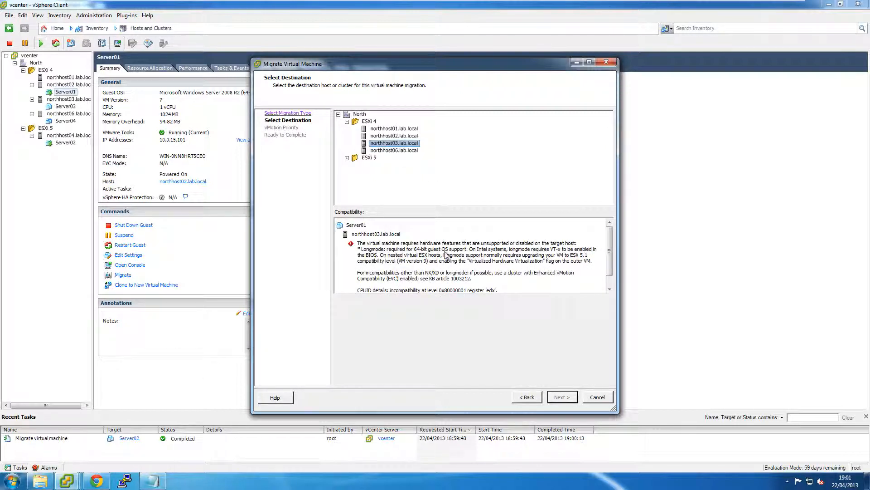
left_click(347, 157)
left_click(394, 166)
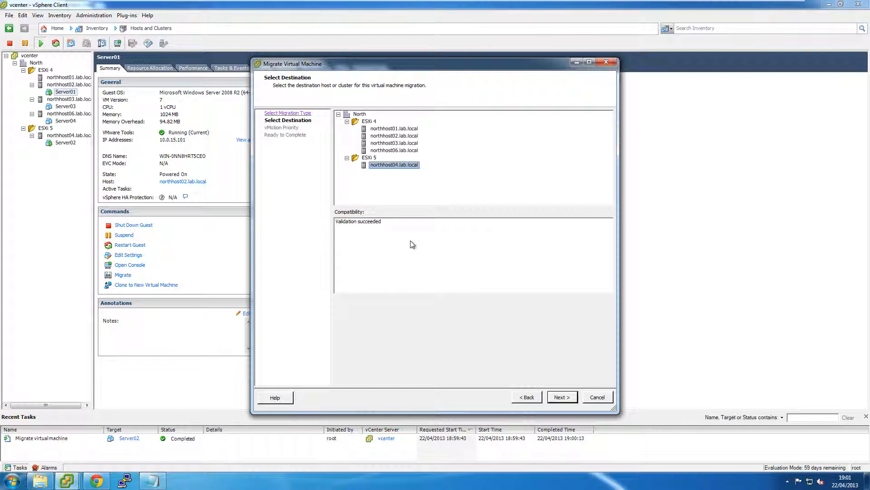
Choose northhost06.lab.local as Server01's destination host and complete the migration wizard.
left_click(401, 151)
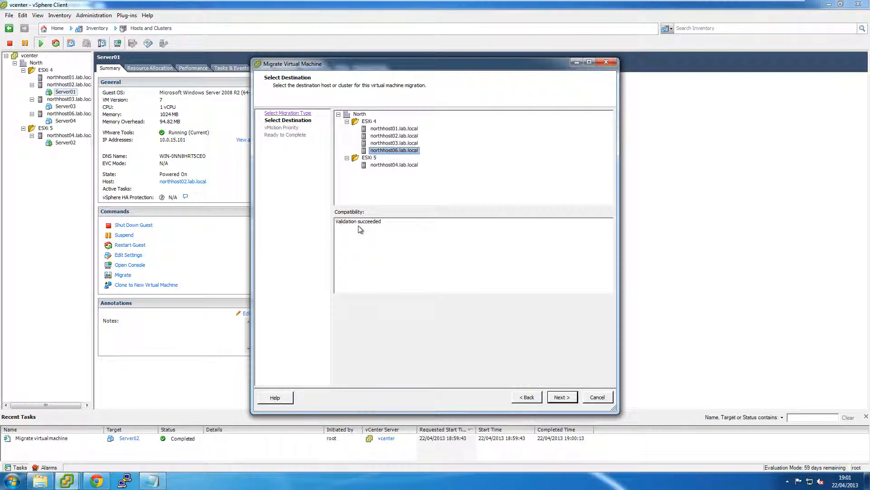
left_click(561, 398)
left_click(561, 397)
left_click(562, 397)
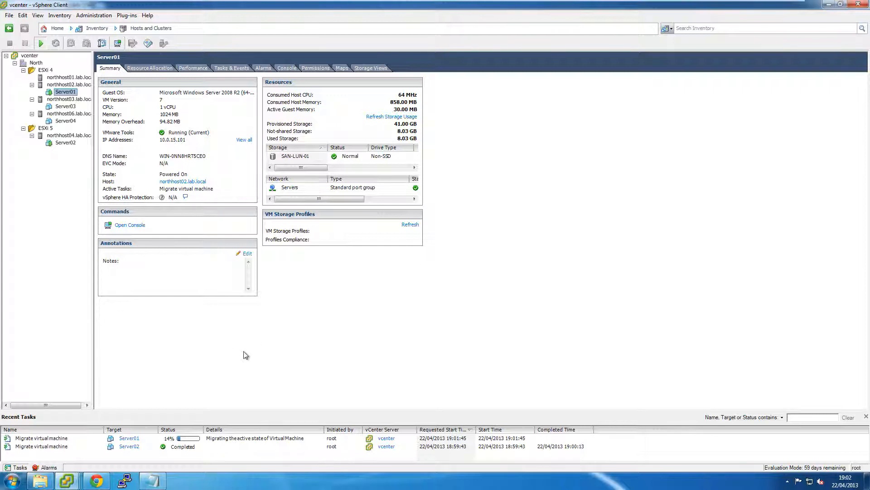
View northhost03.lab.local in vcenter and check NorthHost03's guest OS and VM version in the vmserver1.lab.local window.
left_click(72, 99)
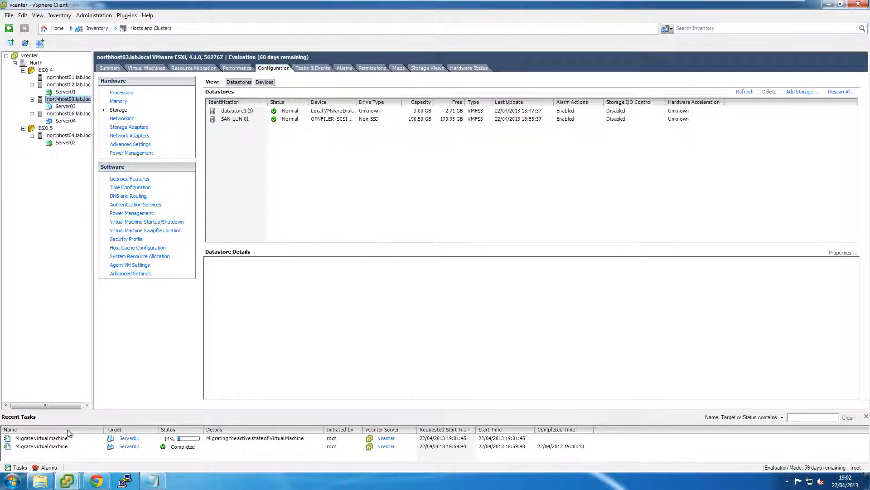
left_click(68, 479)
left_click(59, 433)
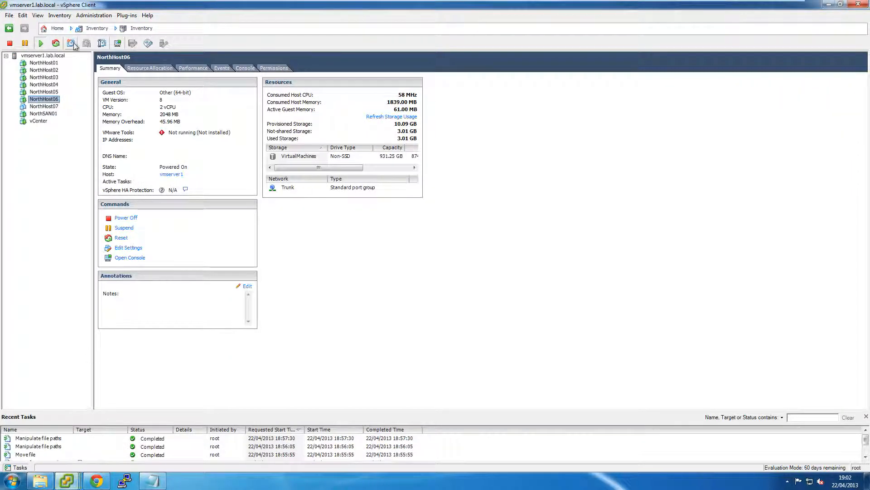
left_click(57, 78)
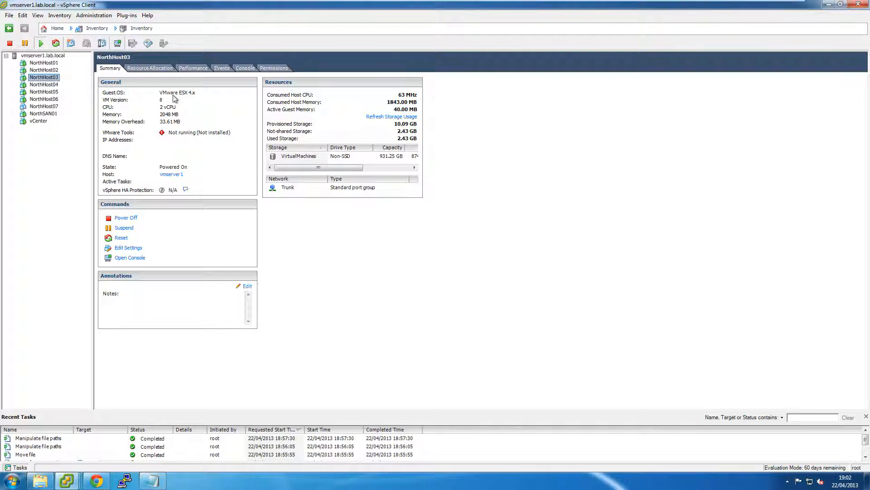
Return to the vcenter window and try to power on Server03 on northhost03.lab.local.
left_click(66, 480)
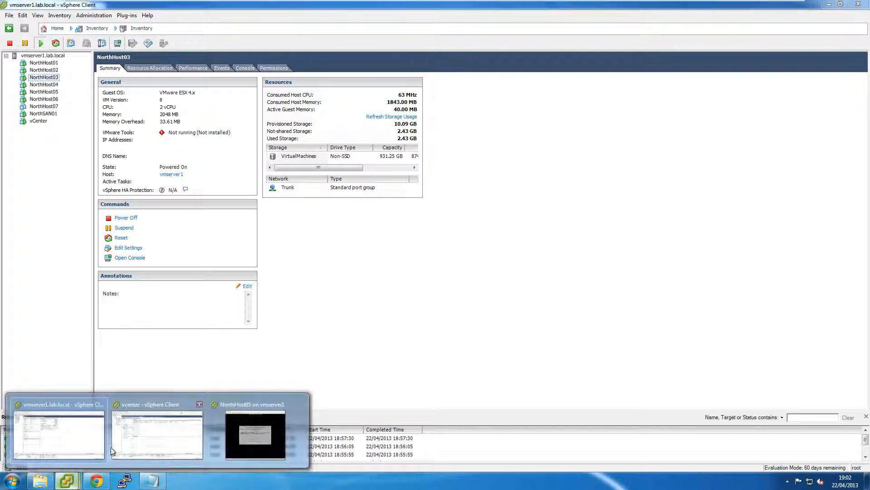
left_click(127, 434)
left_click(53, 112)
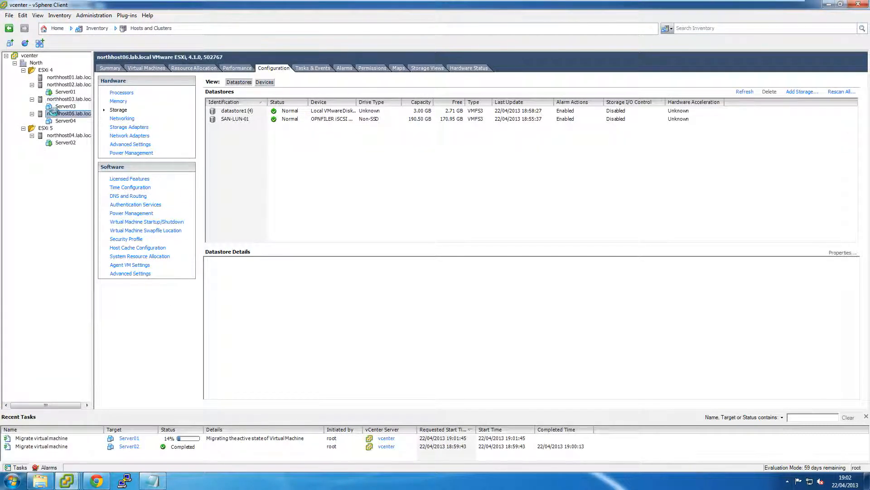
left_click(60, 106)
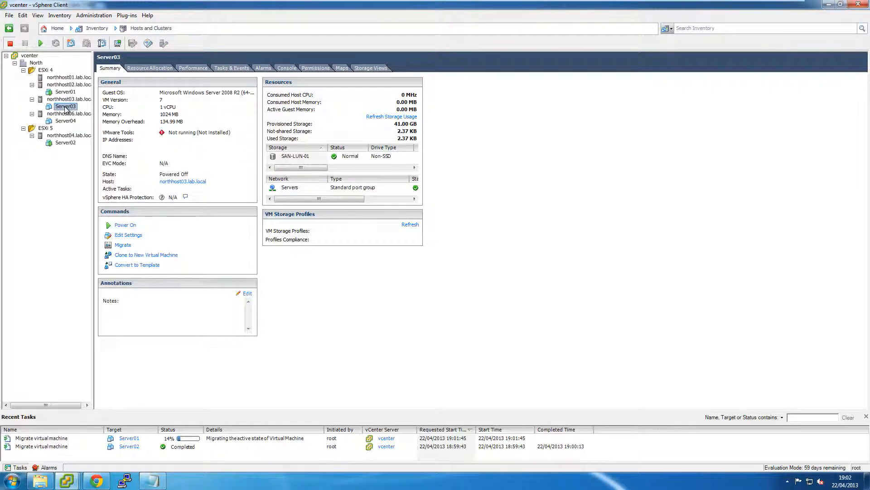
right_click(65, 107)
mouse_move(133, 112)
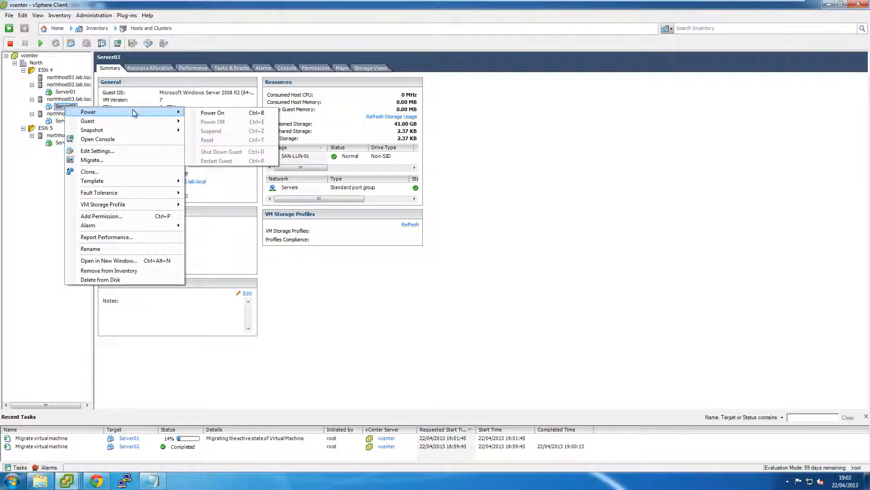
left_click(212, 113)
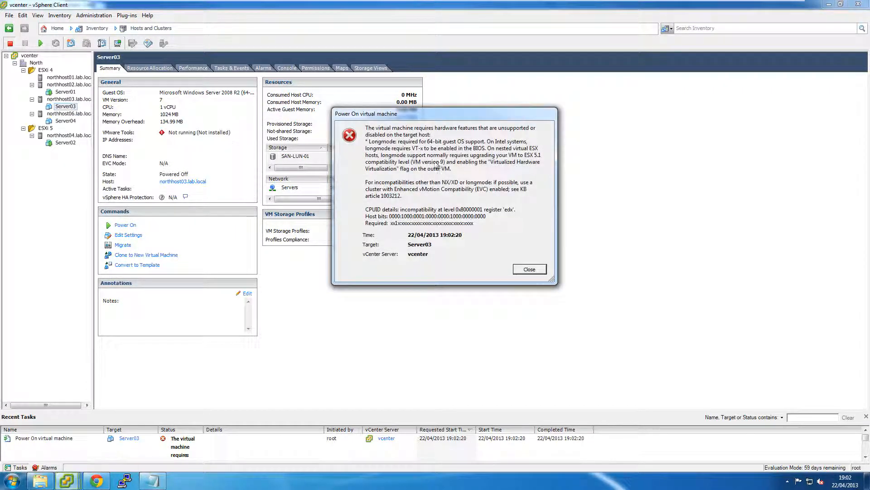
left_click(523, 269)
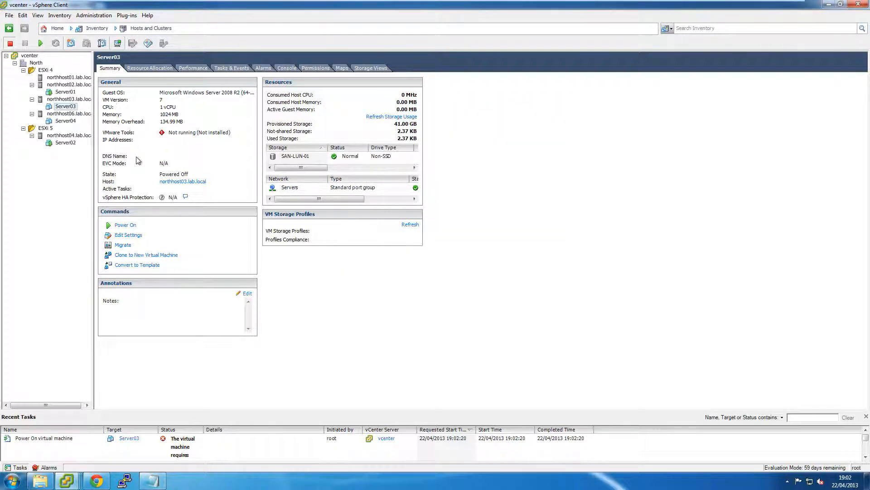
View Server04's summary in vcenter and NorthHost06's guest OS and VM version in the vmserver1.lab.local window.
left_click(61, 120)
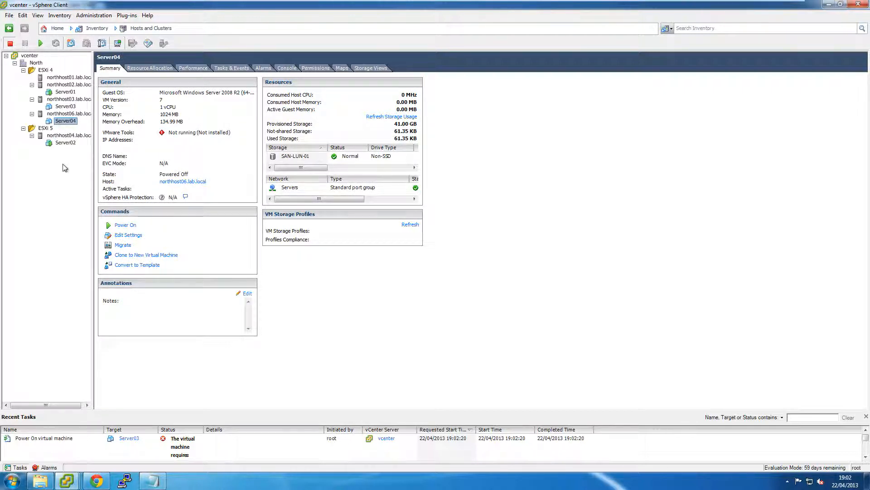
mouse_move(72, 480)
left_click(97, 460)
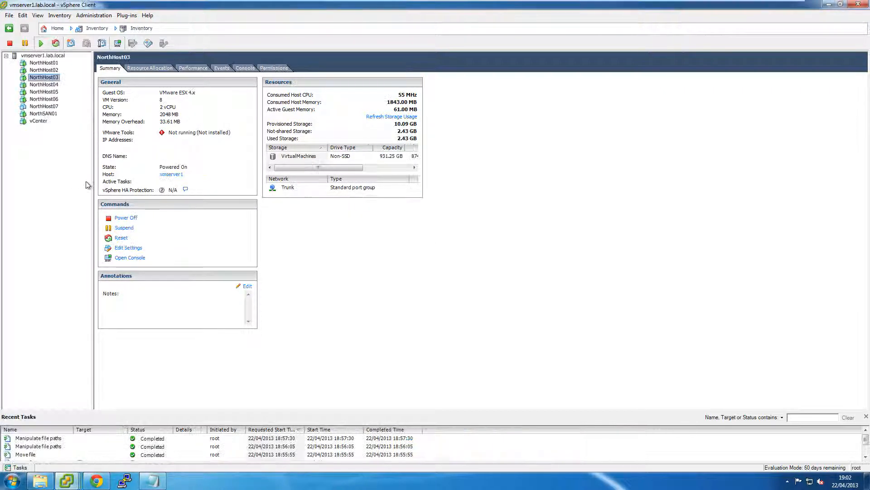
left_click(55, 100)
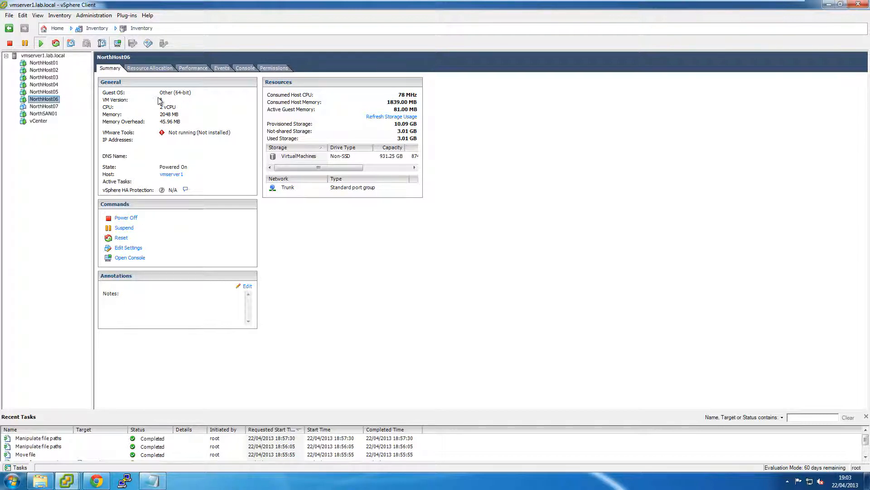
Return to the vcenter window, try to power on Server04 on northhost06.lab.local, and close the resulting dialog.
mouse_move(73, 482)
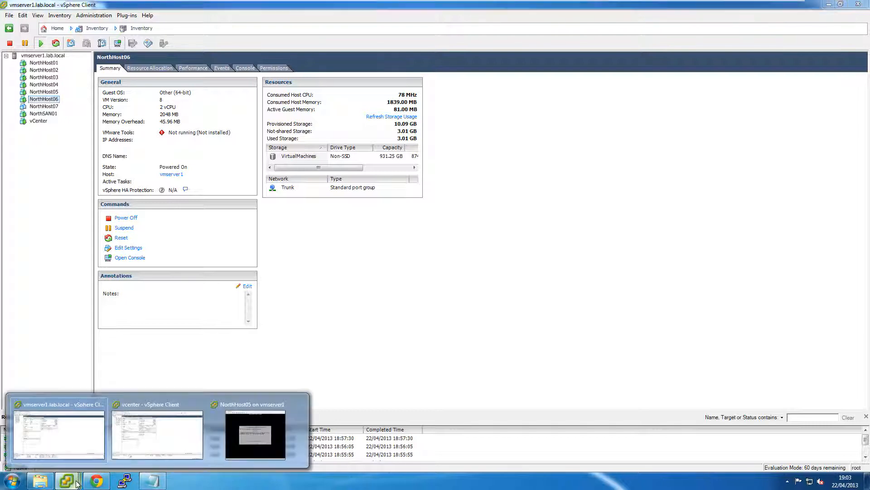
left_click(157, 420)
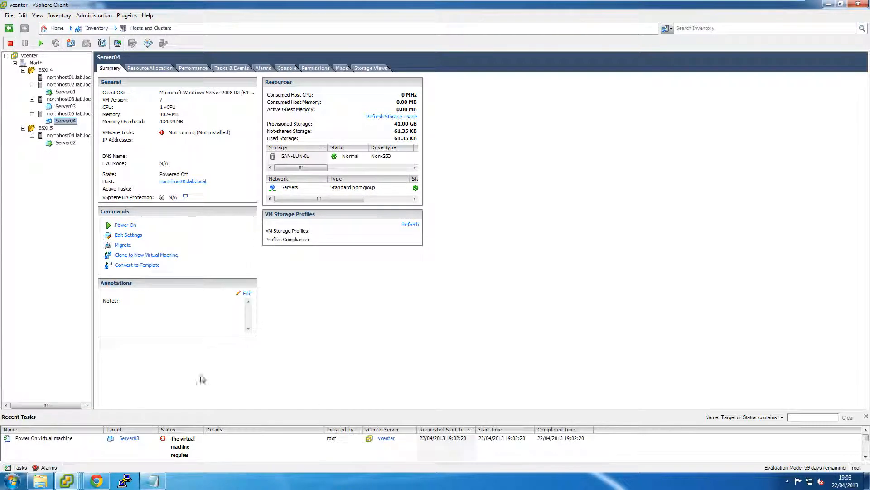
right_click(60, 124)
mouse_move(133, 129)
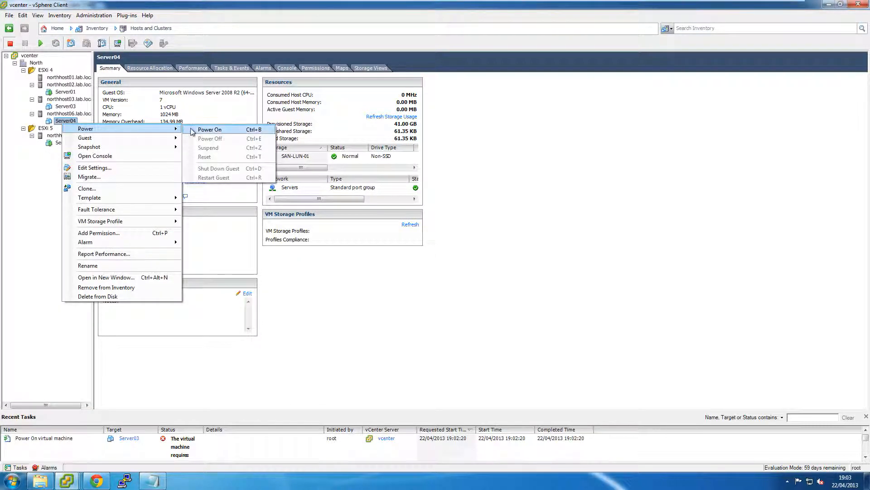
left_click(193, 130)
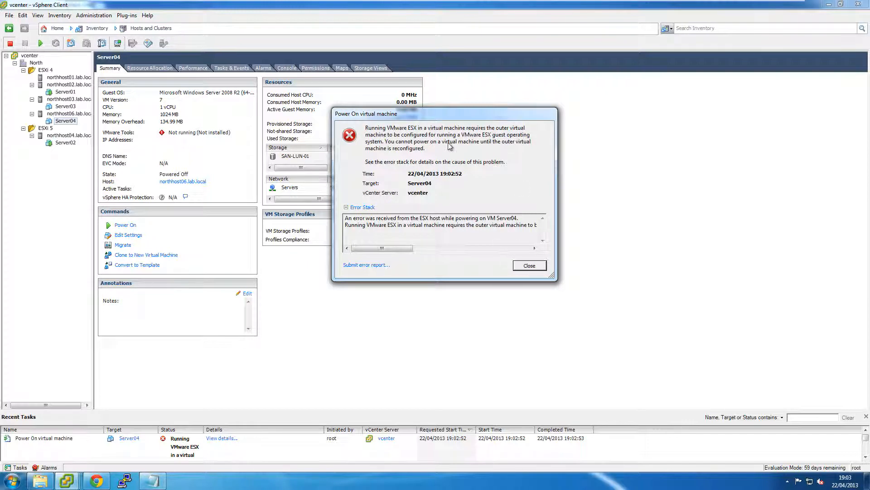
left_click(530, 266)
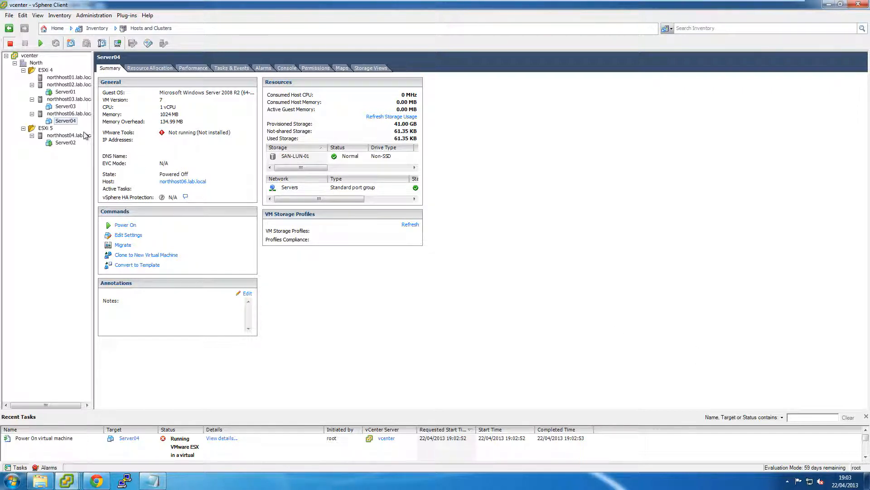
Filter vcenter's recent tasks by server01, and view the vmserver1.lab.local host's storage configuration in its own window.
left_click(799, 417)
type("server01")
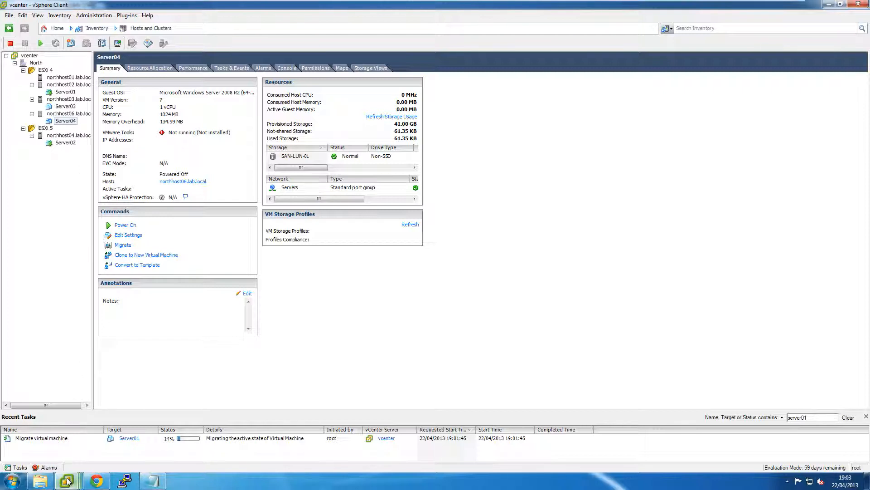
mouse_move(67, 481)
left_click(75, 437)
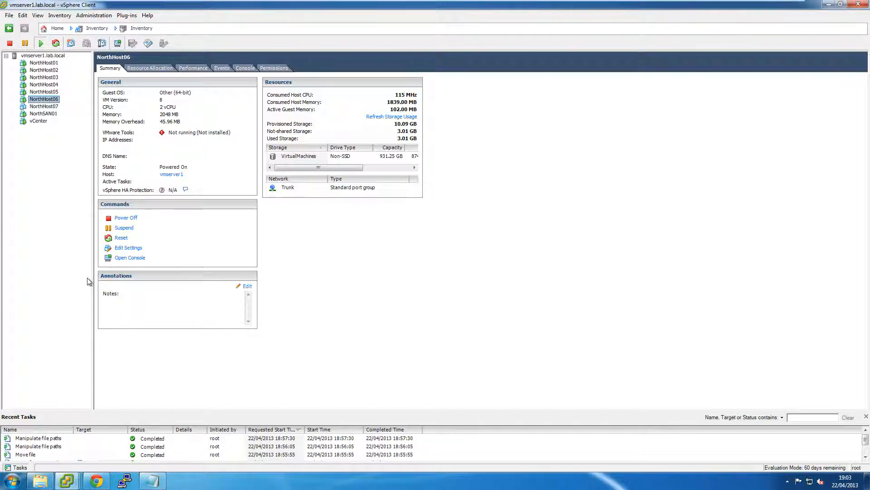
left_click(59, 55)
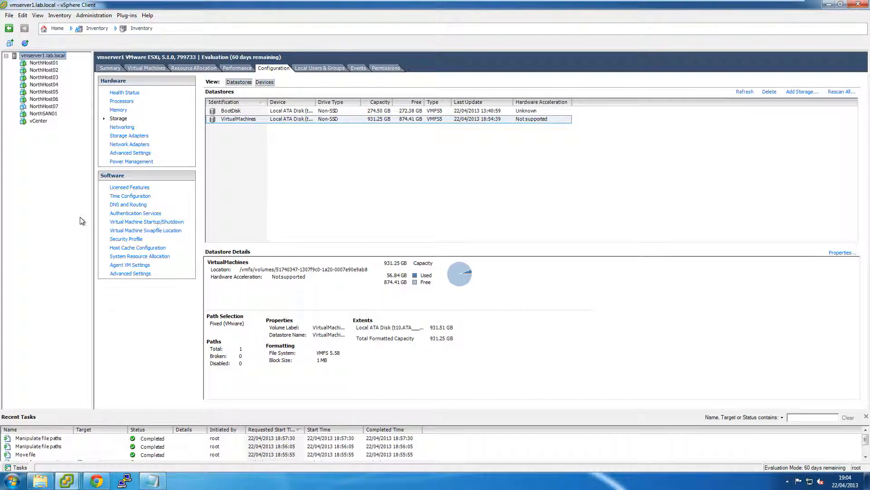
Bring up the Migrate virtual machine dialog for Server01, read its error stack, and close it.
mouse_move(65, 480)
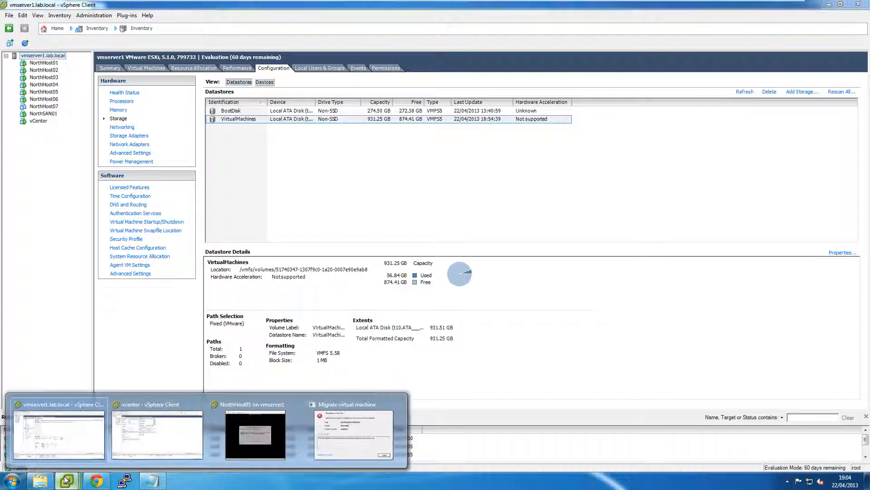
left_click(356, 432)
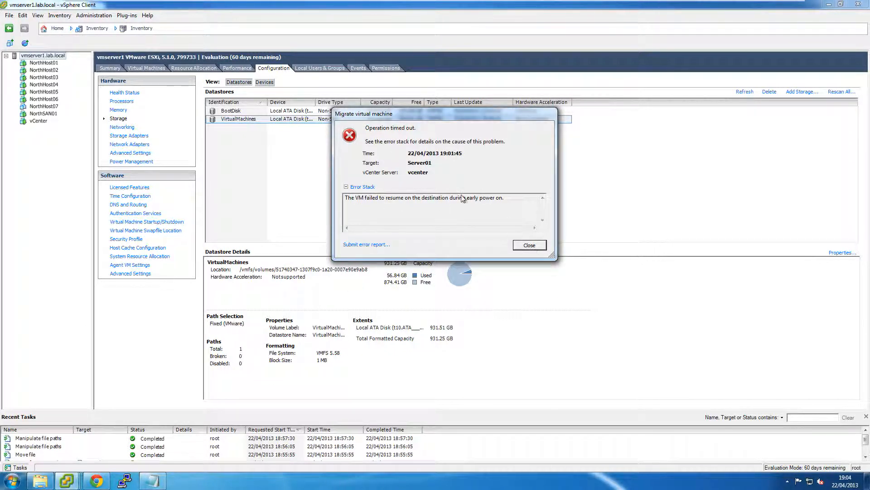
left_click(529, 245)
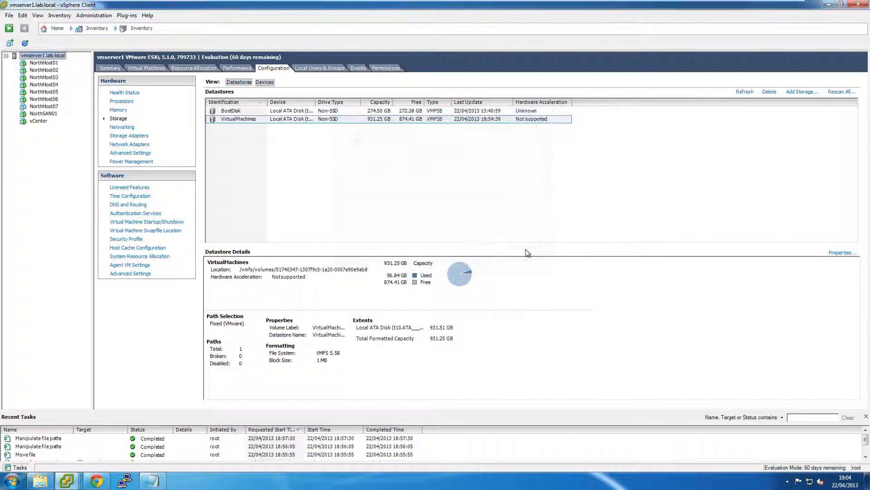
Return to the vcenter window and review the details of Server01's migration task, closing them when done.
mouse_move(73, 482)
left_click(117, 449)
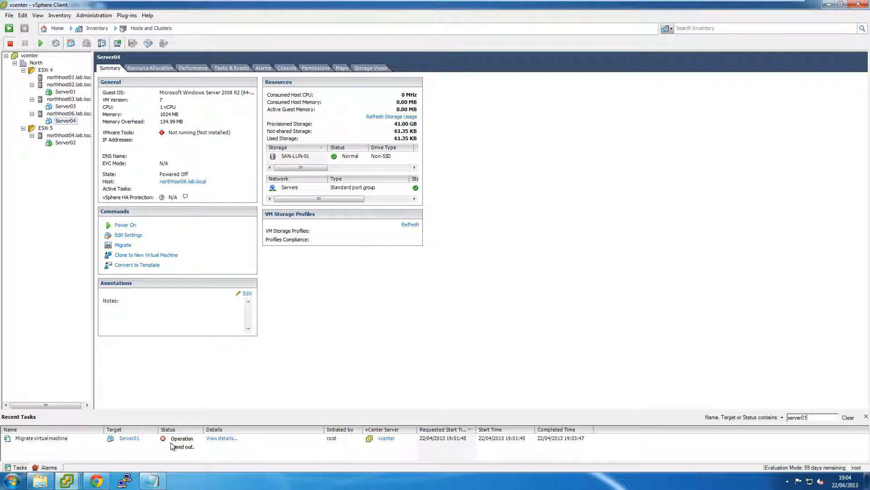
left_click(223, 439)
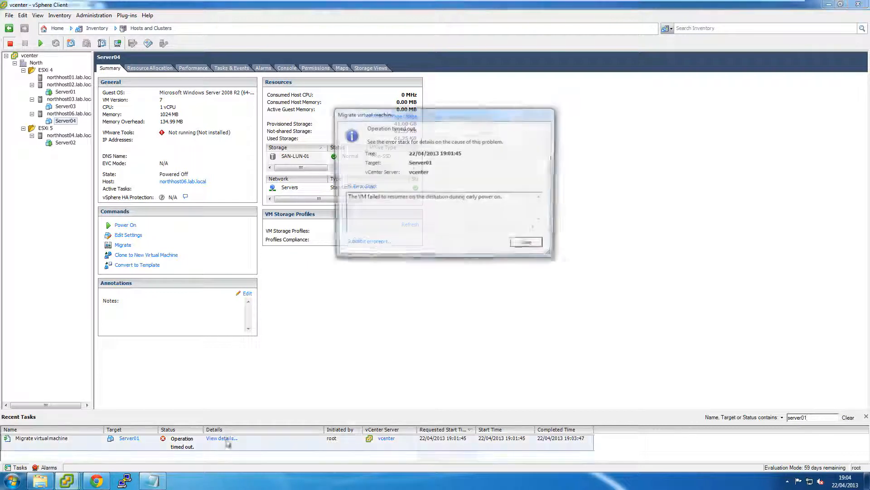
left_click(529, 246)
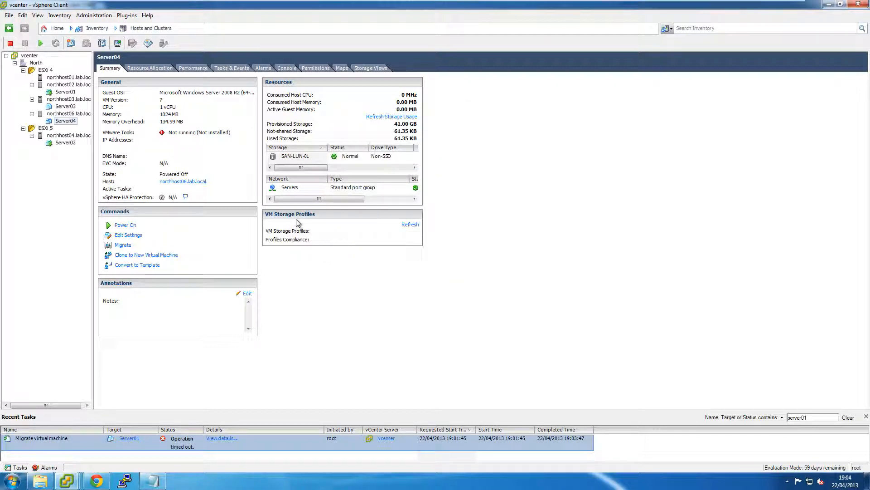